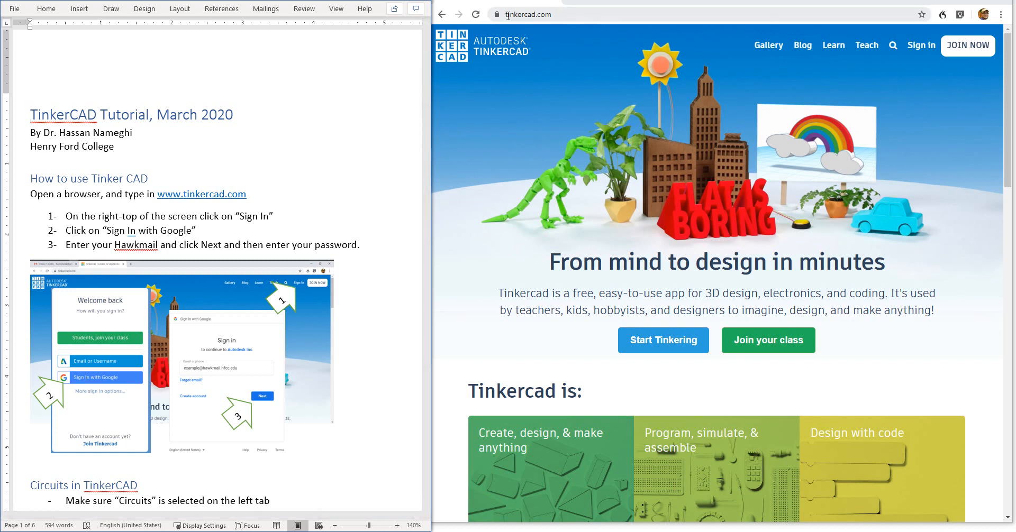
# Step: Sign in to tinkercad.com with Google, choosing the first listed account
pyautogui.click(553, 17)
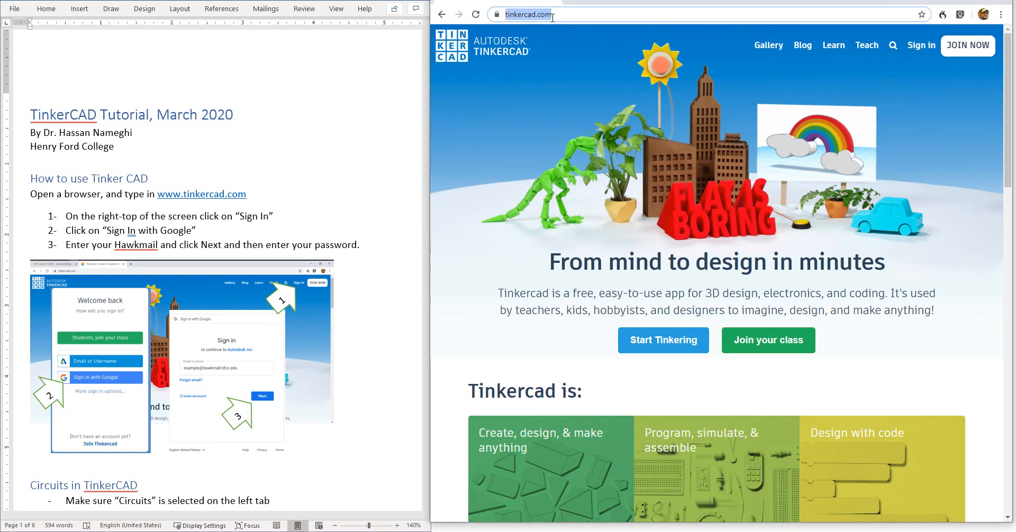
pyautogui.click(920, 47)
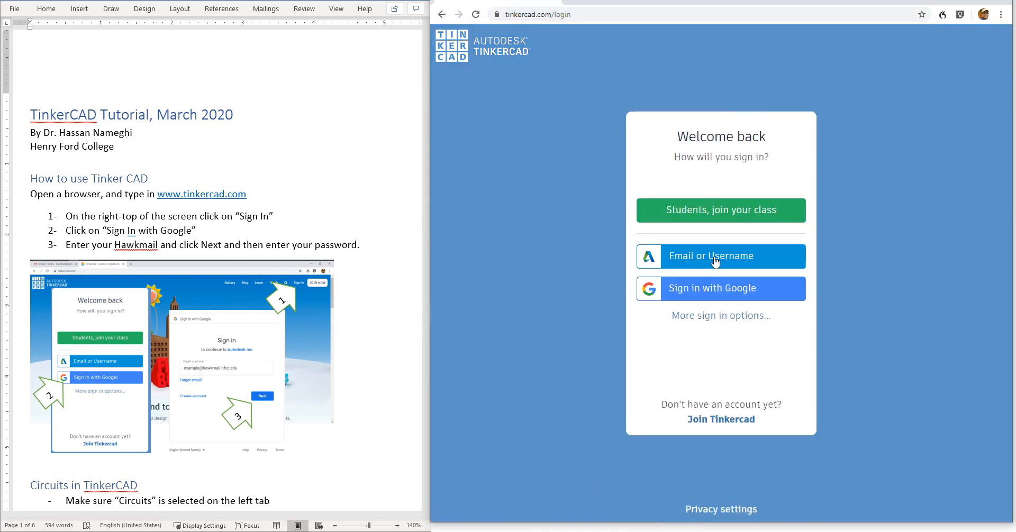
pyautogui.click(708, 292)
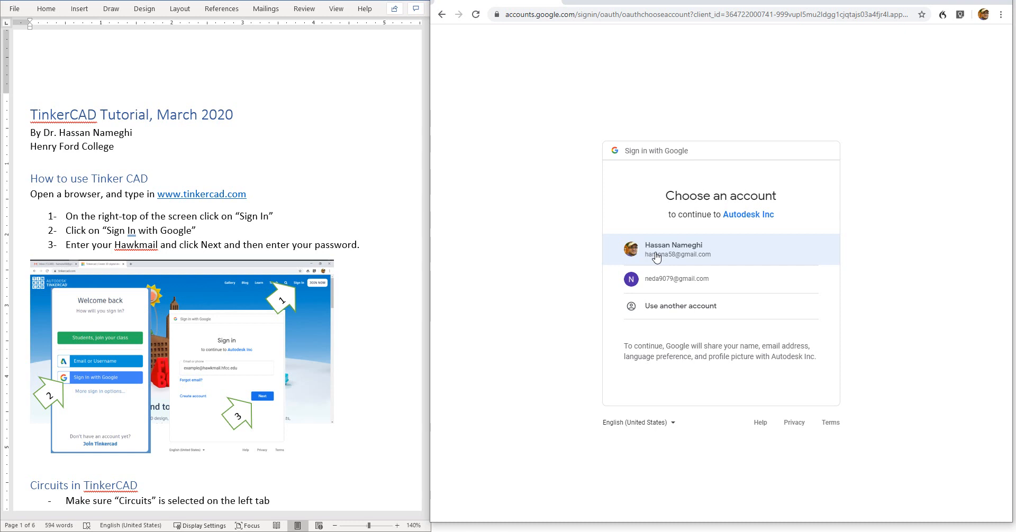
pyautogui.click(656, 257)
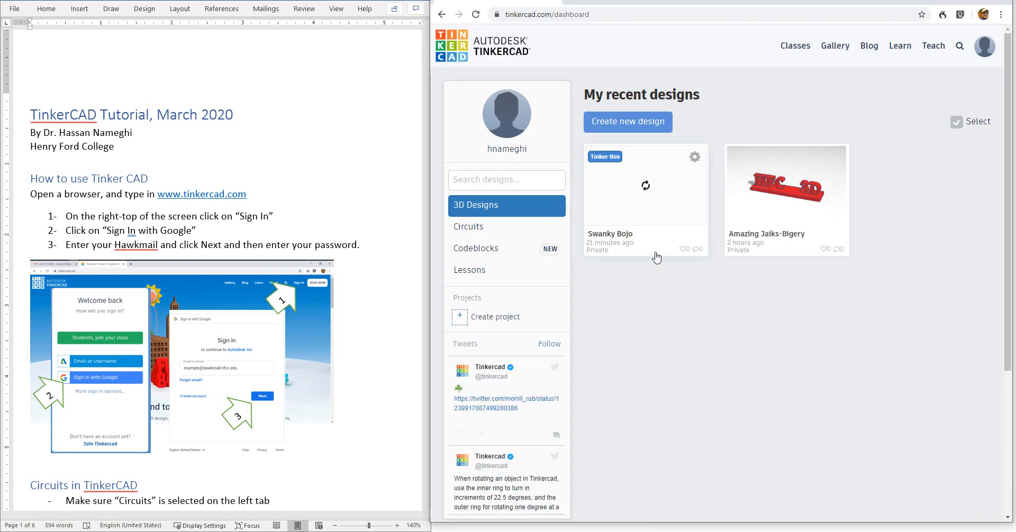
# Step: Create a new circuit from the Circuits collection and bring up the Example 1: Simple Circuit instructions in the Word tutorial
pyautogui.click(500, 238)
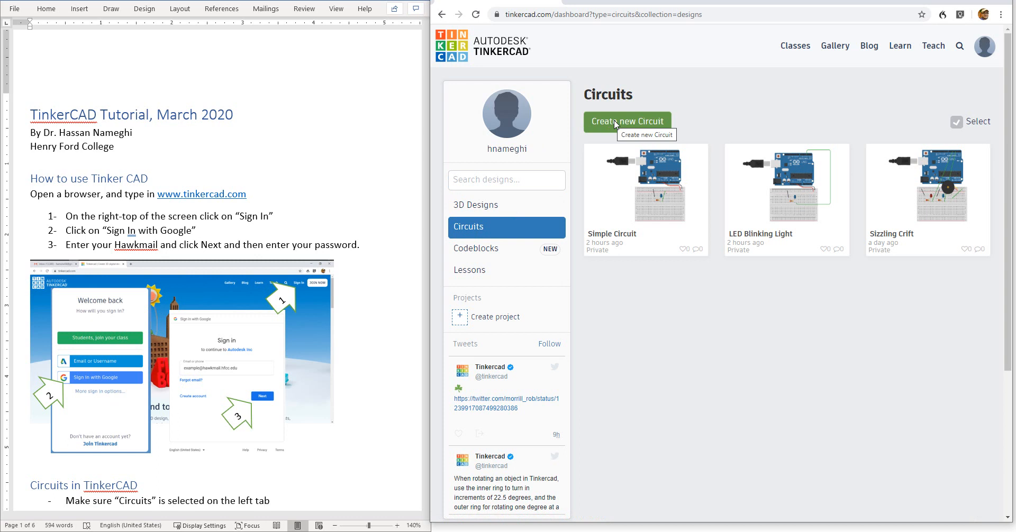
pyautogui.click(615, 123)
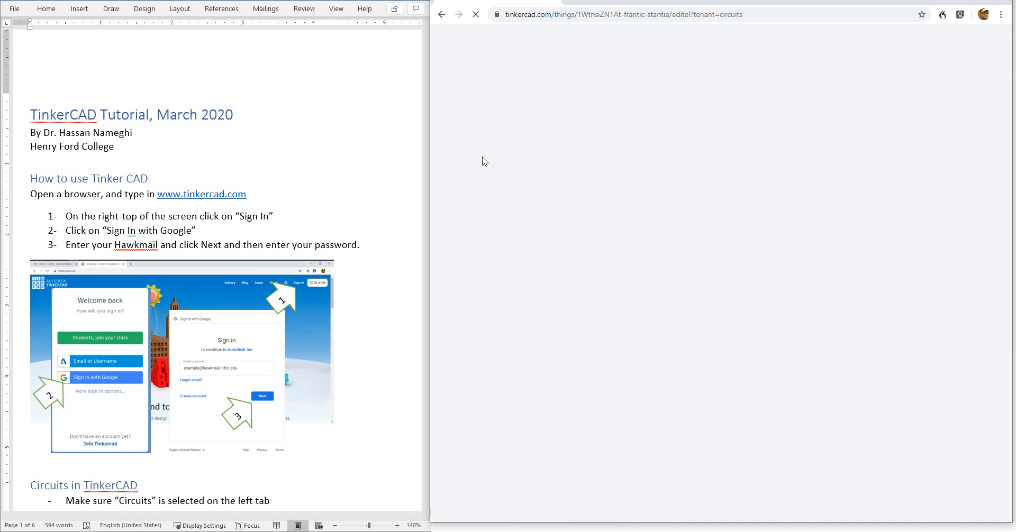
pyautogui.scroll(-7, 256, 280)
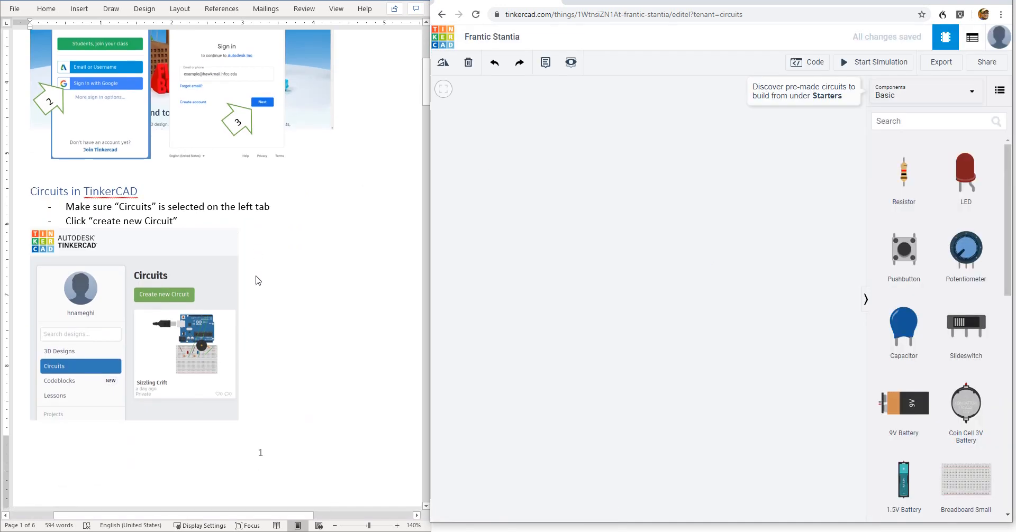
pyautogui.scroll(-2, 256, 280)
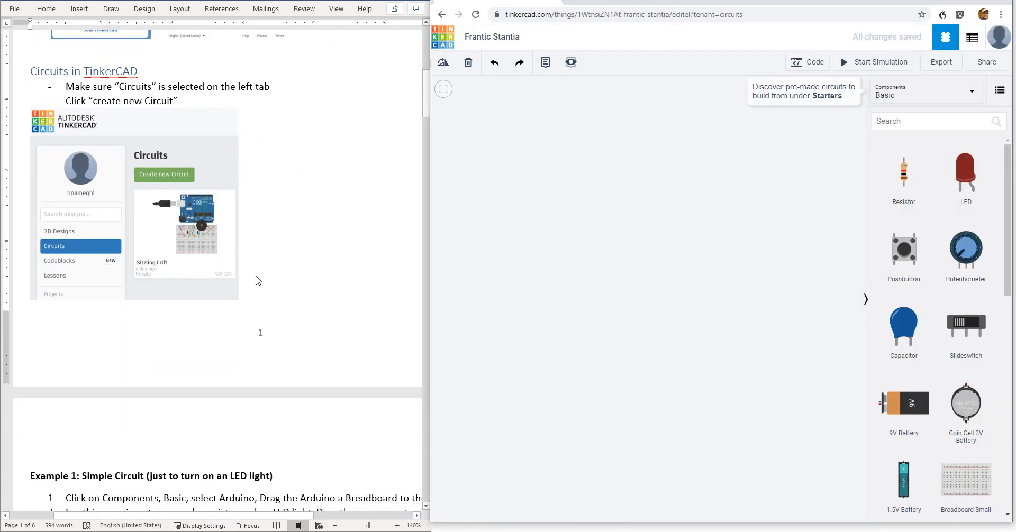
pyautogui.scroll(-4, 316, 294)
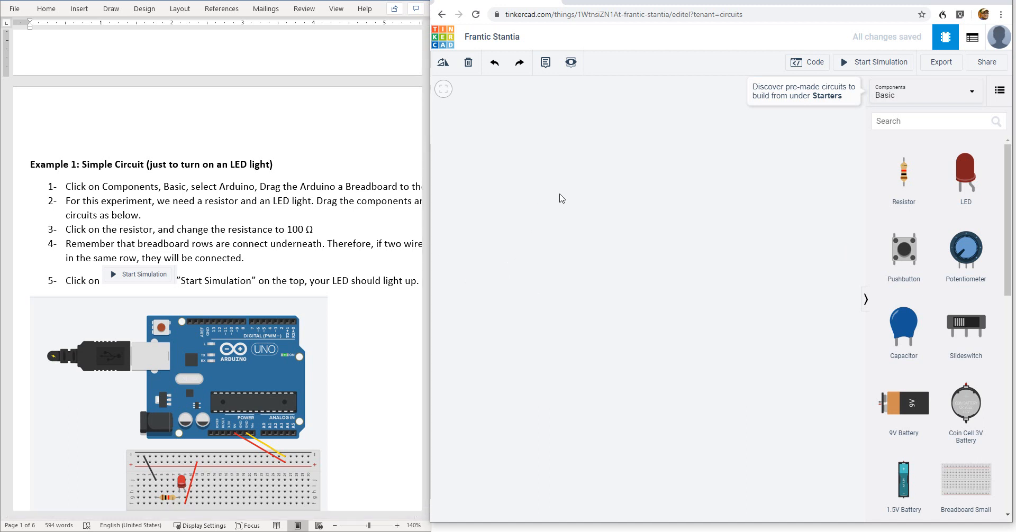
# Step: Place an Arduino Uno R3 from the Basic components on the workplane and a Breadboard Small directly below it
pyautogui.click(898, 92)
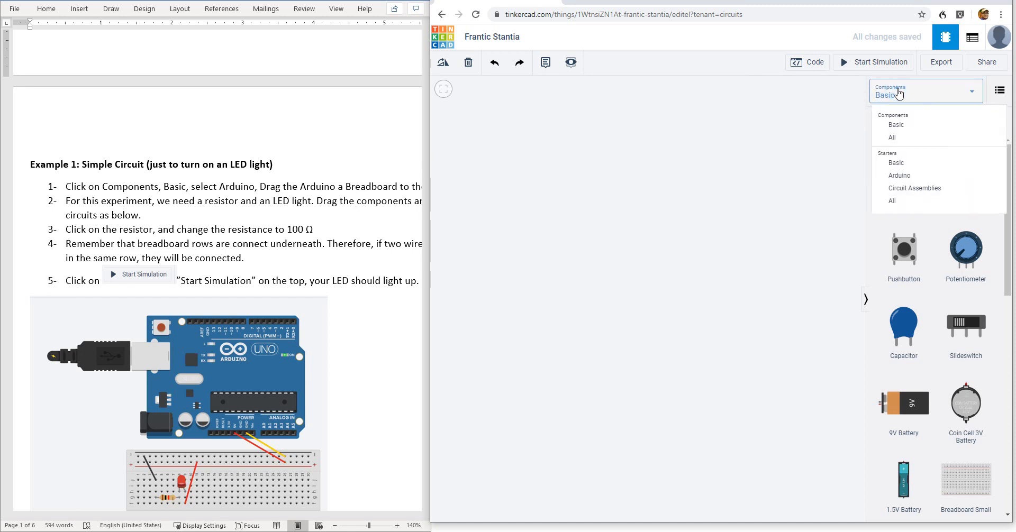
pyautogui.click(902, 128)
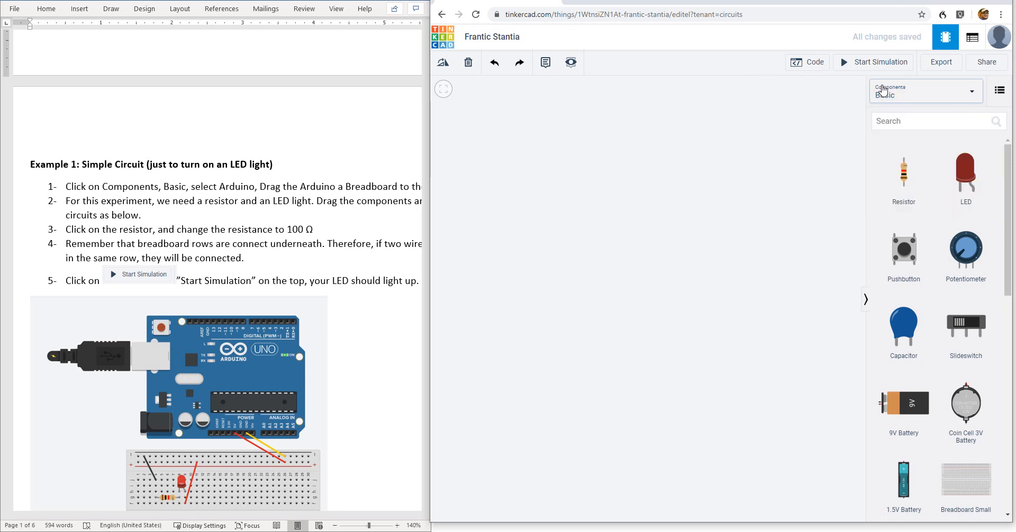
pyautogui.scroll(-3, 900, 281)
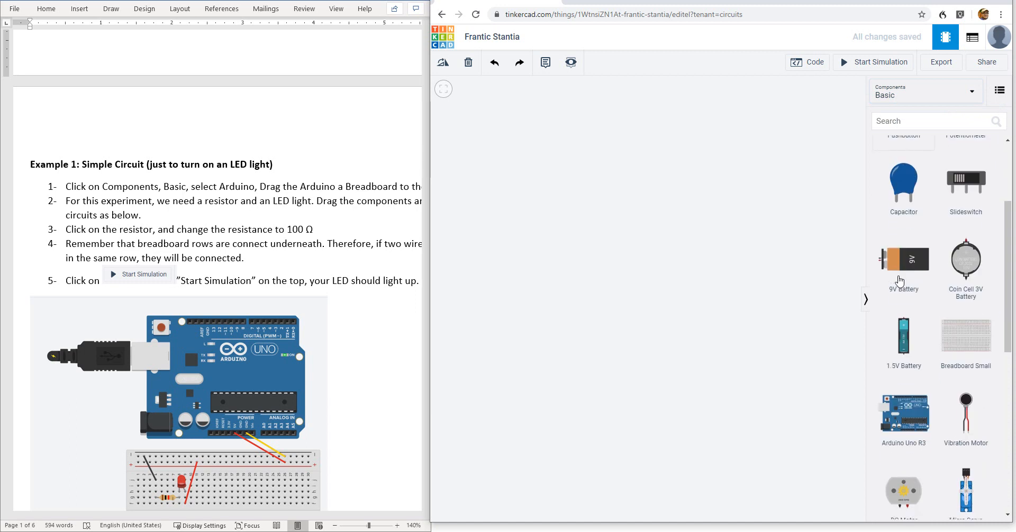
pyautogui.scroll(-3, 900, 281)
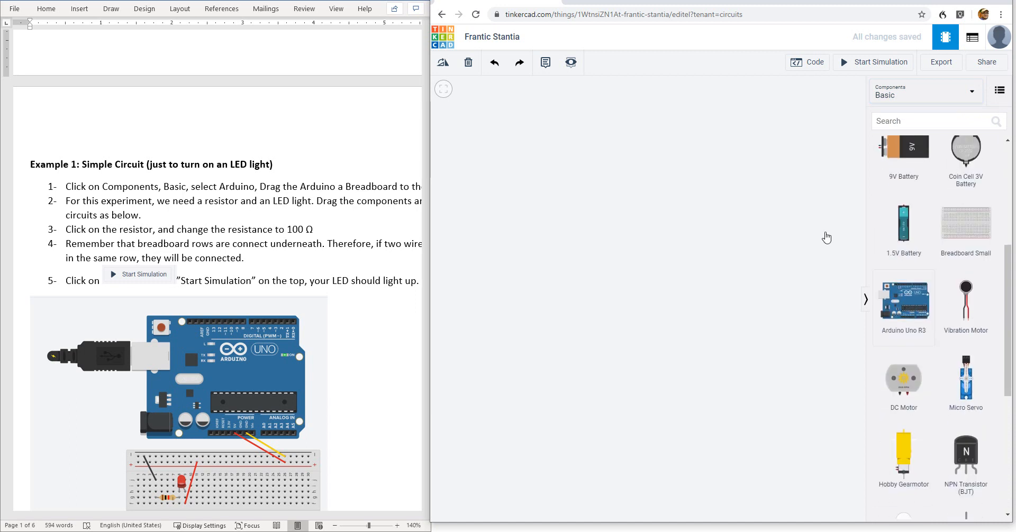
pyautogui.click(662, 180)
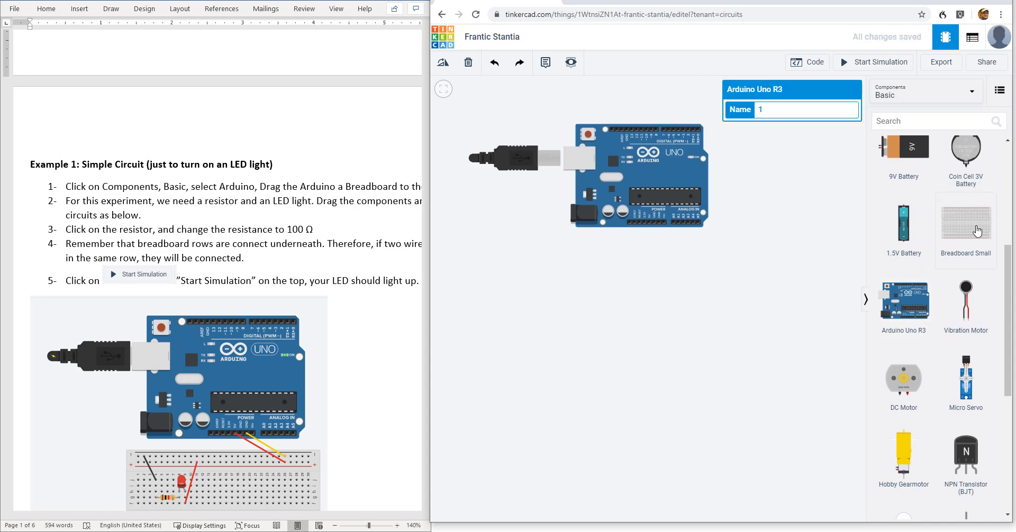
pyautogui.moveTo(977, 231); pyautogui.dragTo(645, 312)
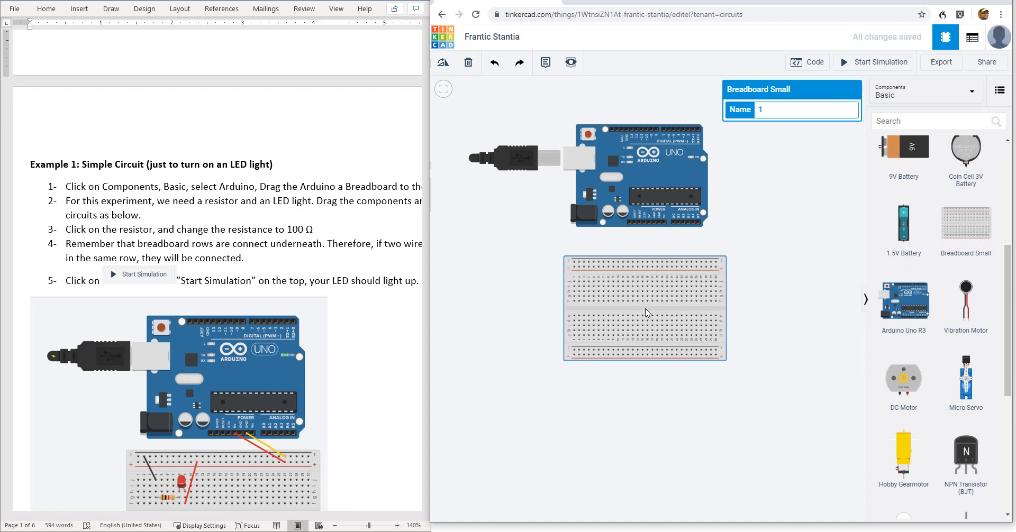
# Step: Wire the Arduino's 5V pin around the breadboard's edge to its upper positive rail at column 30, and colour the wire red
pyautogui.scroll(5, 645, 312)
pyautogui.scroll(-2, 646, 312)
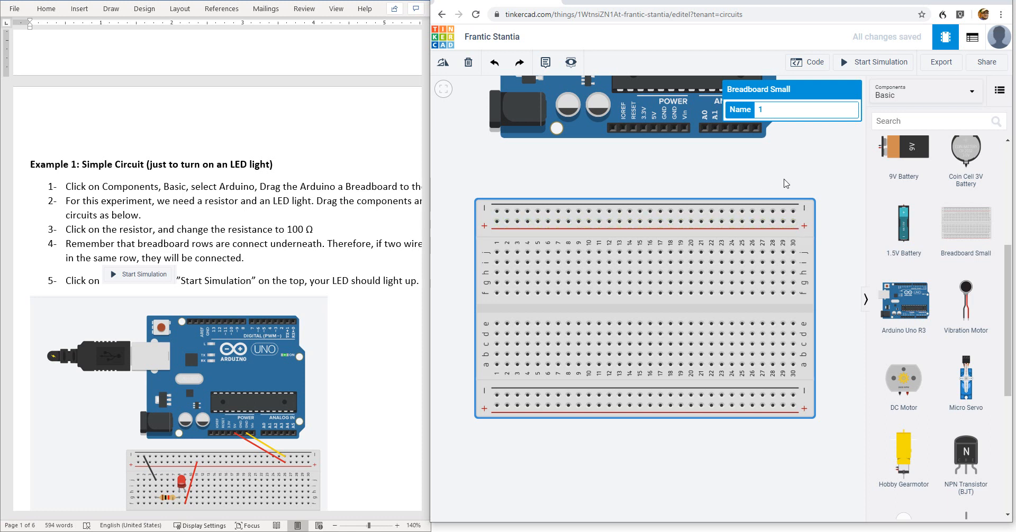
pyautogui.click(655, 126)
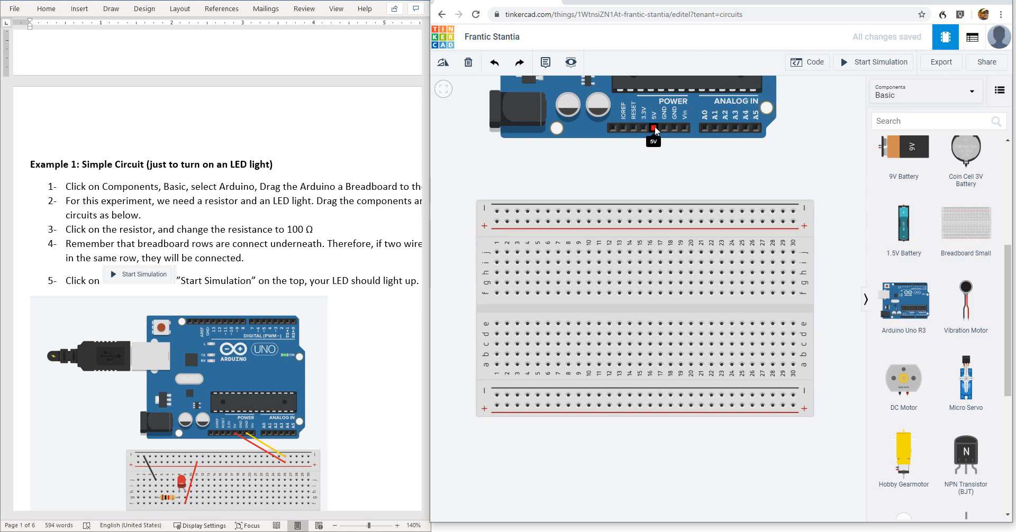
pyautogui.click(655, 126)
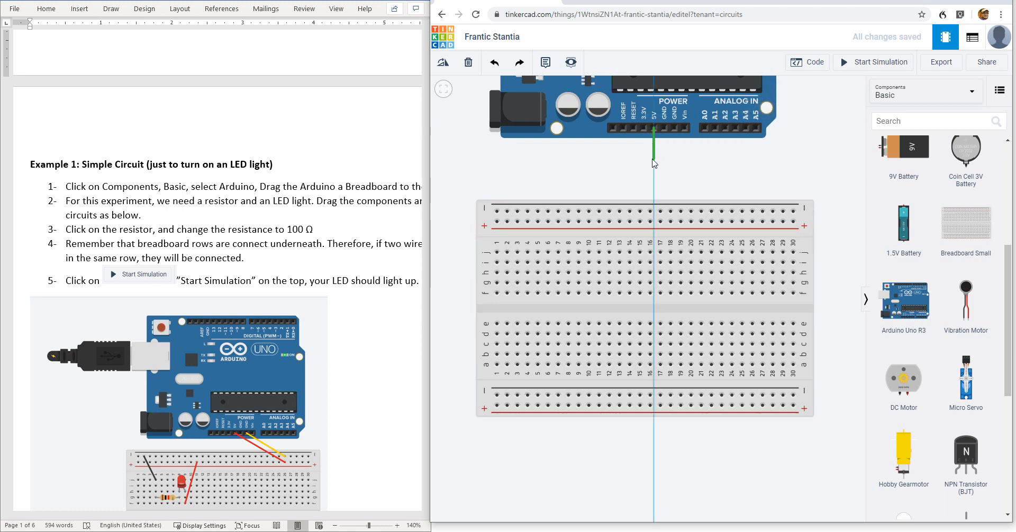
pyautogui.click(654, 159)
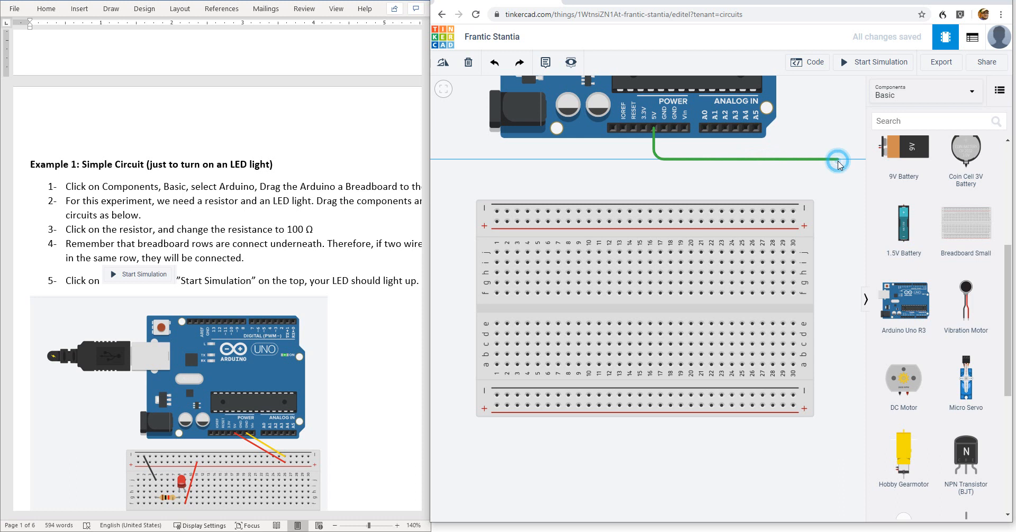
pyautogui.click(838, 160)
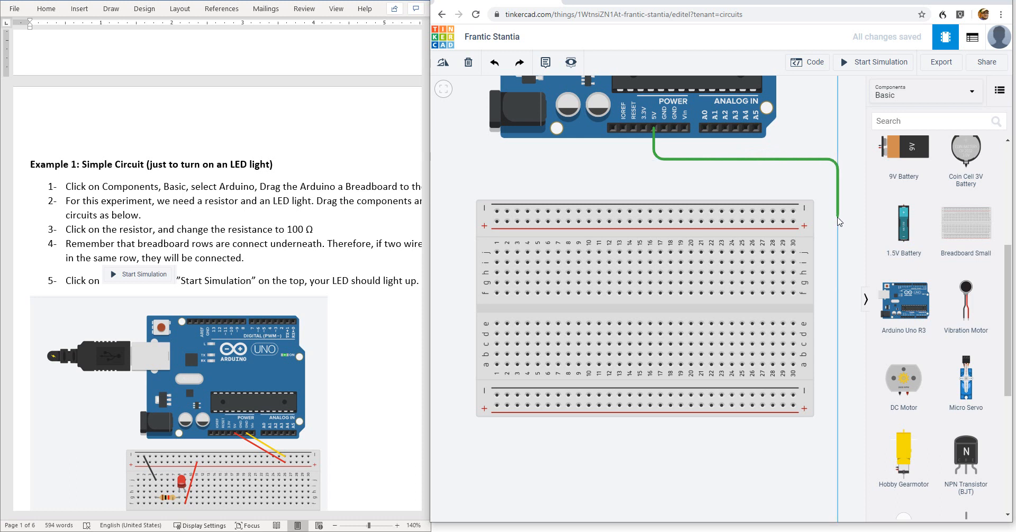
pyautogui.click(838, 220)
pyautogui.click(795, 222)
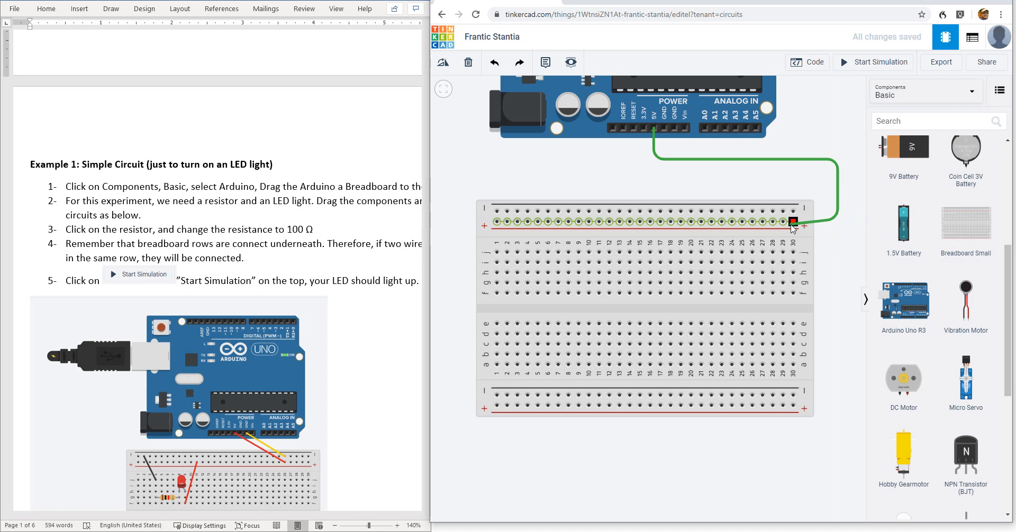
pyautogui.click(792, 223)
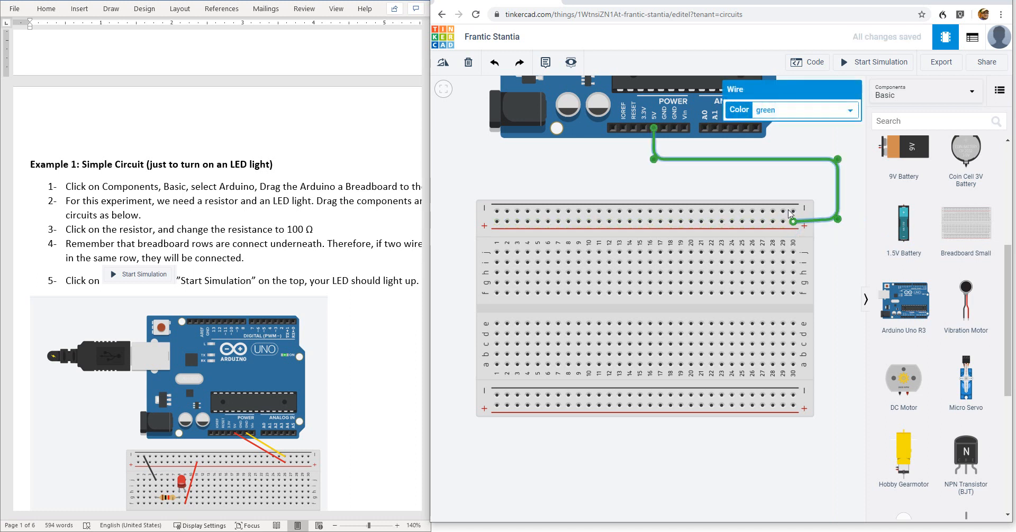
pyautogui.click(774, 110)
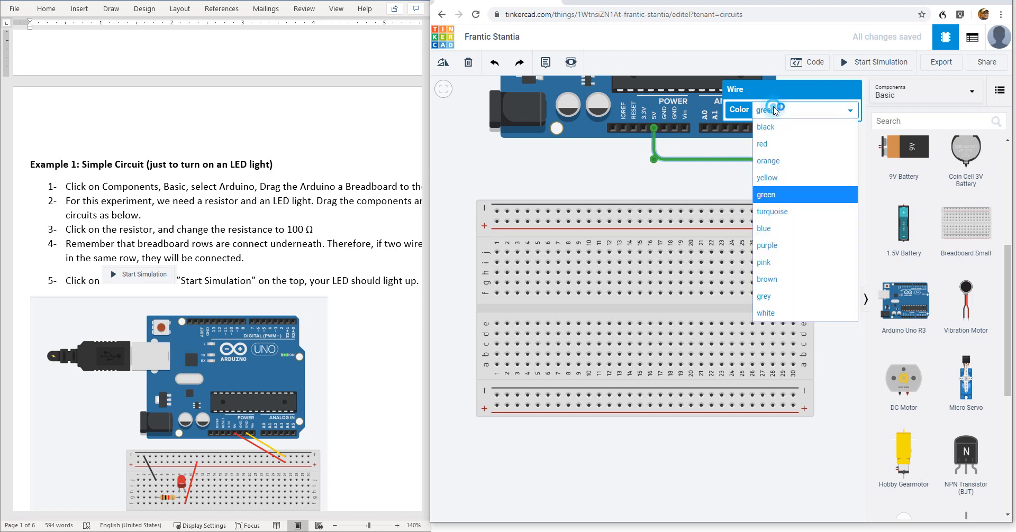
pyautogui.click(776, 153)
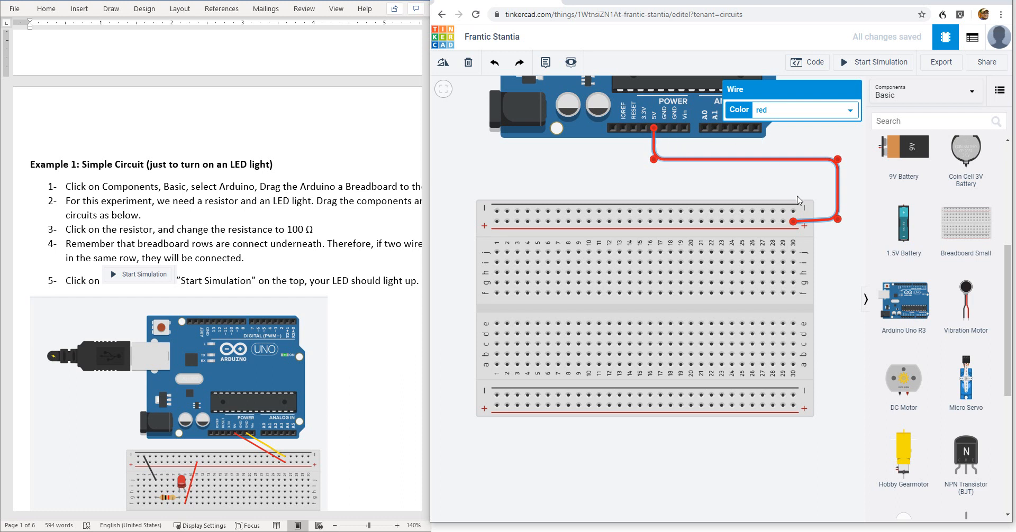
# Step: Wire the Arduino's second GND power pin to the breadboard's upper negative rail at column 30, and colour the wire black
pyautogui.click(672, 130)
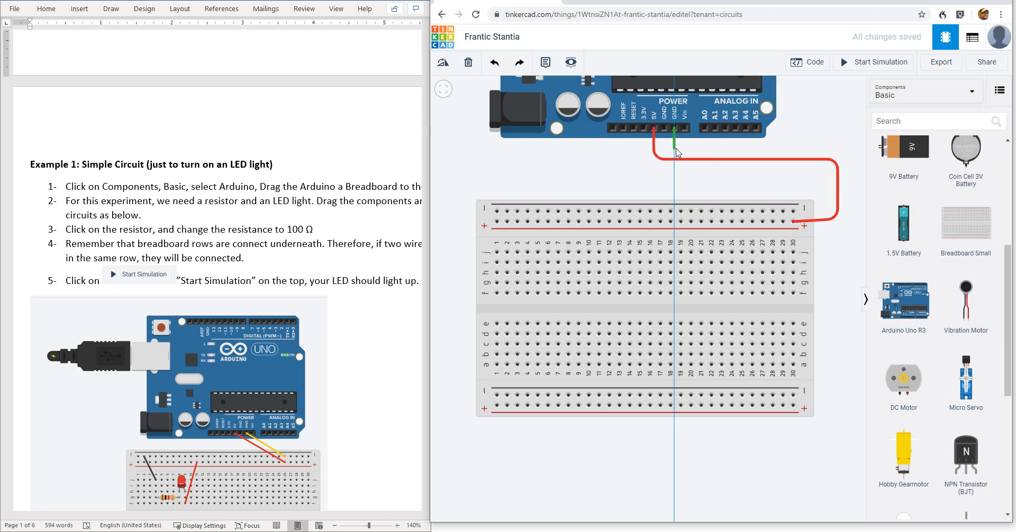
pyautogui.click(676, 152)
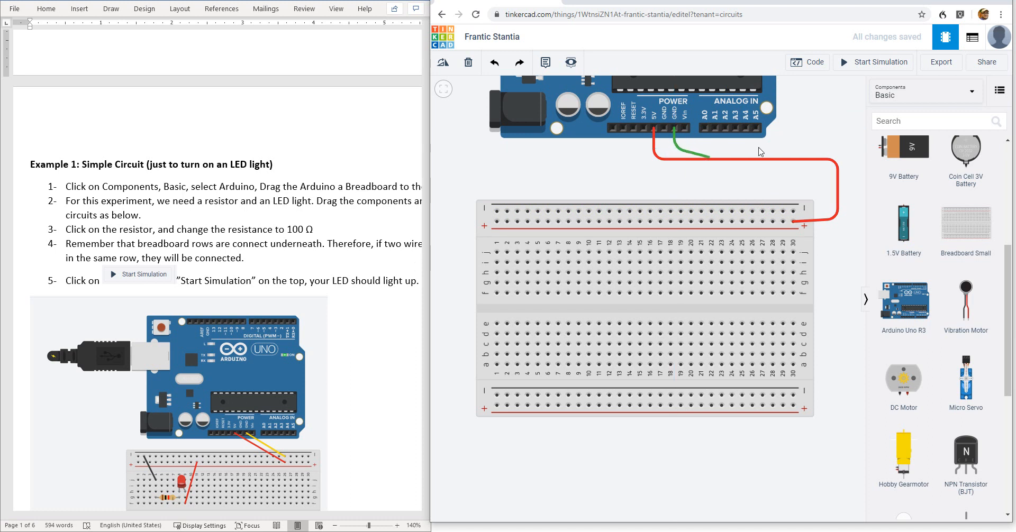
pyautogui.click(802, 146)
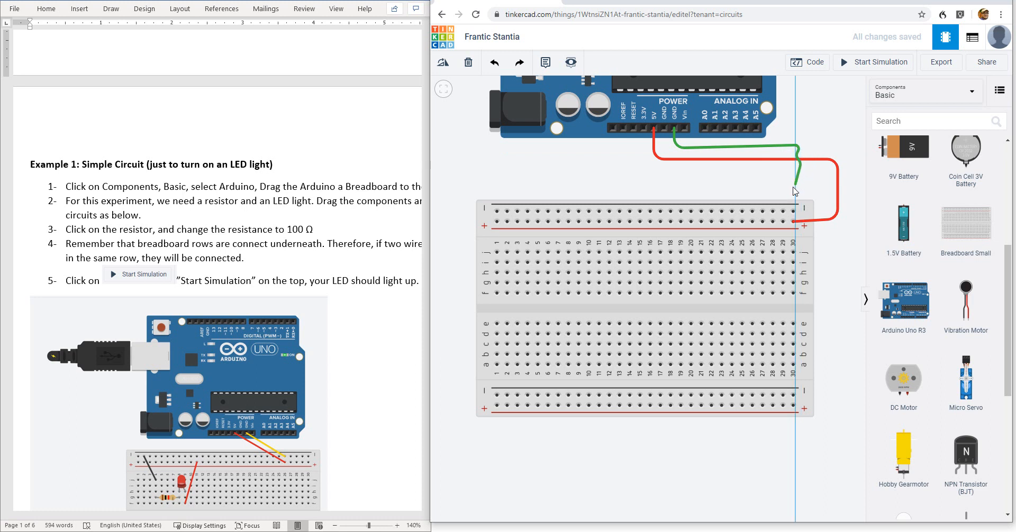
pyautogui.moveTo(794, 213)
pyautogui.mouseDown()
pyautogui.moveTo(770, 148)
pyautogui.moveTo(793, 211)
pyautogui.mouseUp()
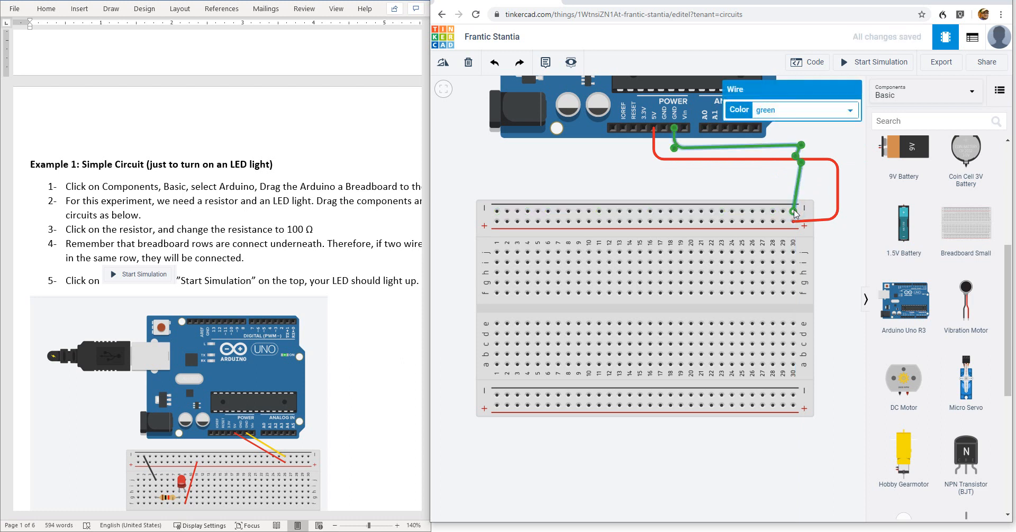
pyautogui.click(774, 113)
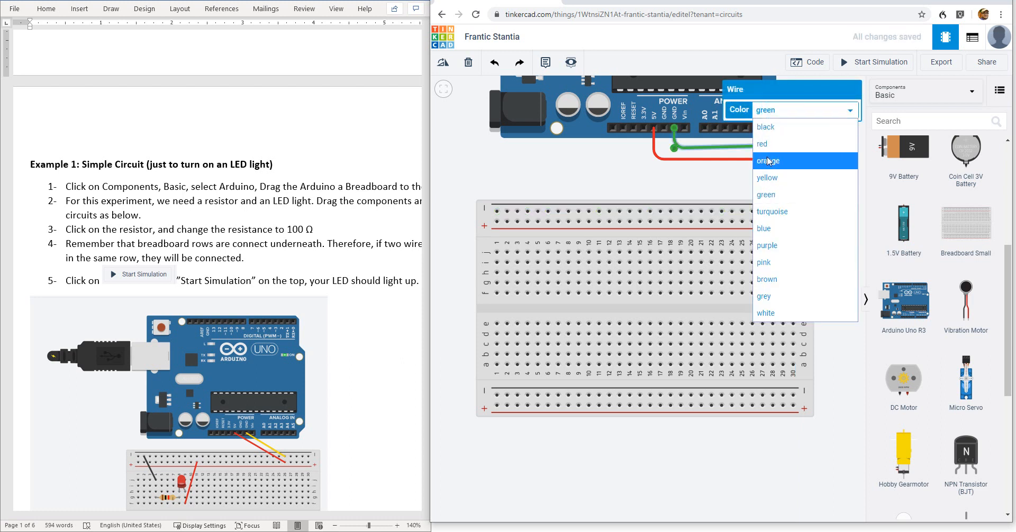
pyautogui.click(771, 128)
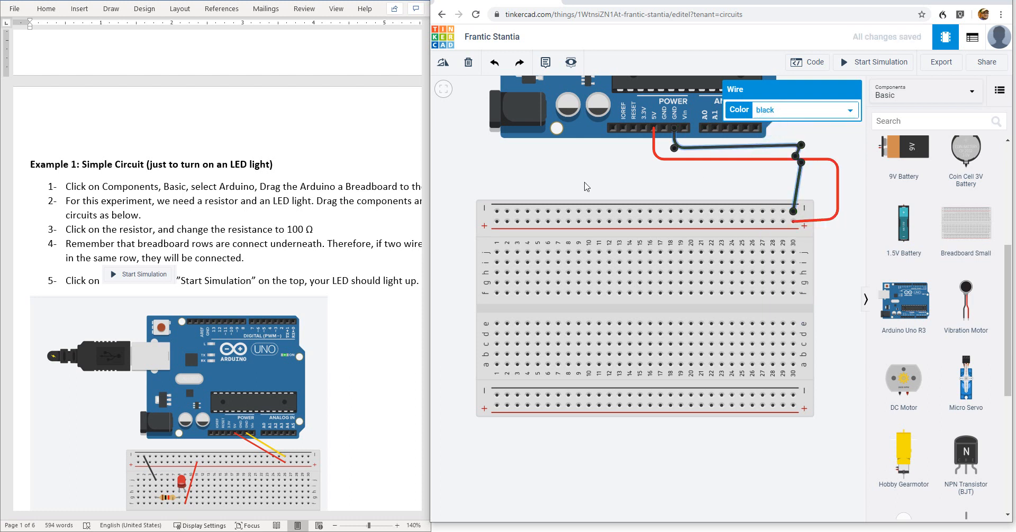
pyautogui.click(536, 182)
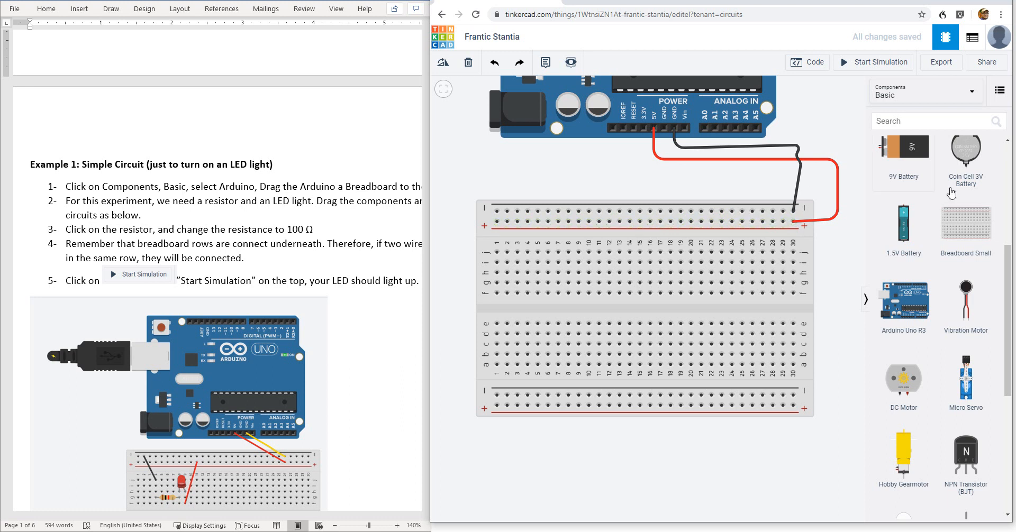
# Step: Place a red LED in row j at columns 19 and 20, and a resistor across the breadboard's centre gap in column 19
pyautogui.scroll(5, 968, 212)
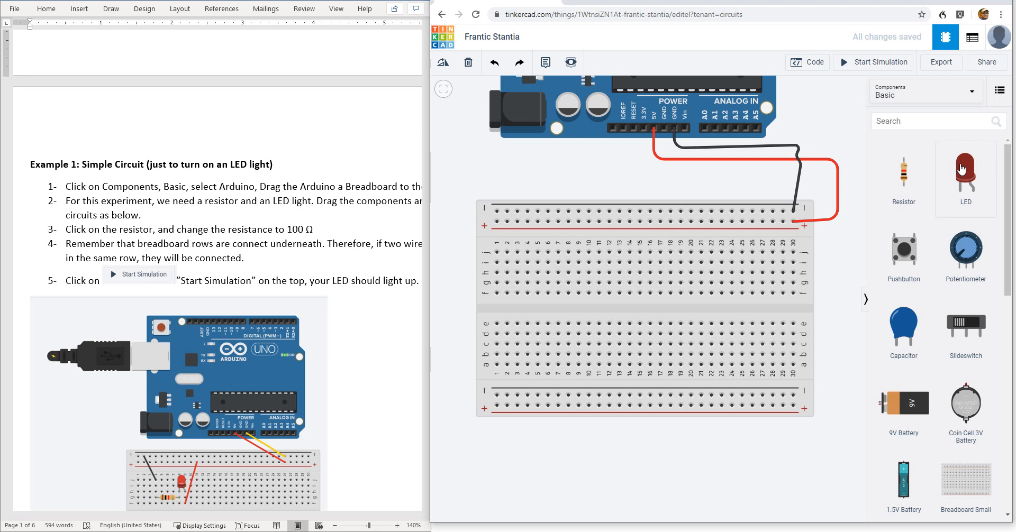
pyautogui.moveTo(963, 169); pyautogui.dragTo(683, 259)
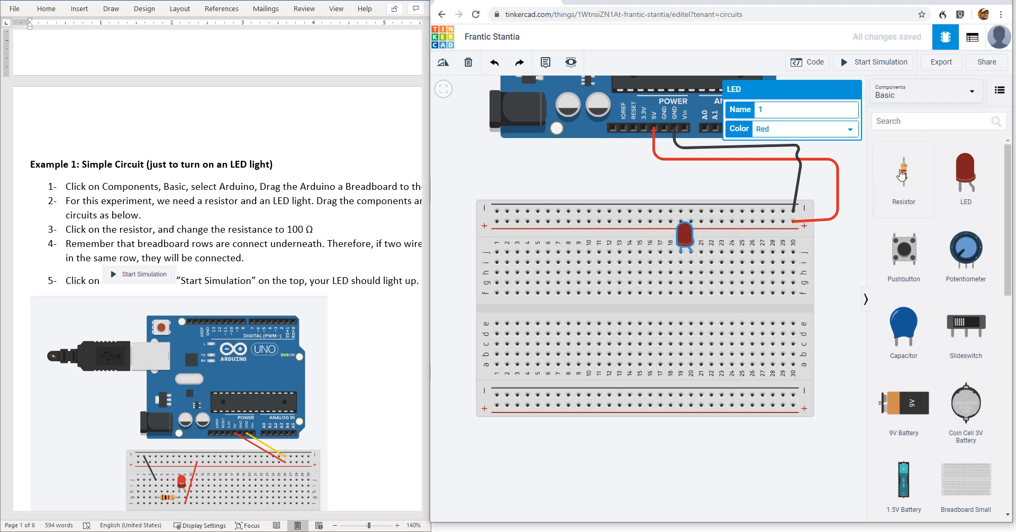
pyautogui.moveTo(902, 175); pyautogui.dragTo(680, 304)
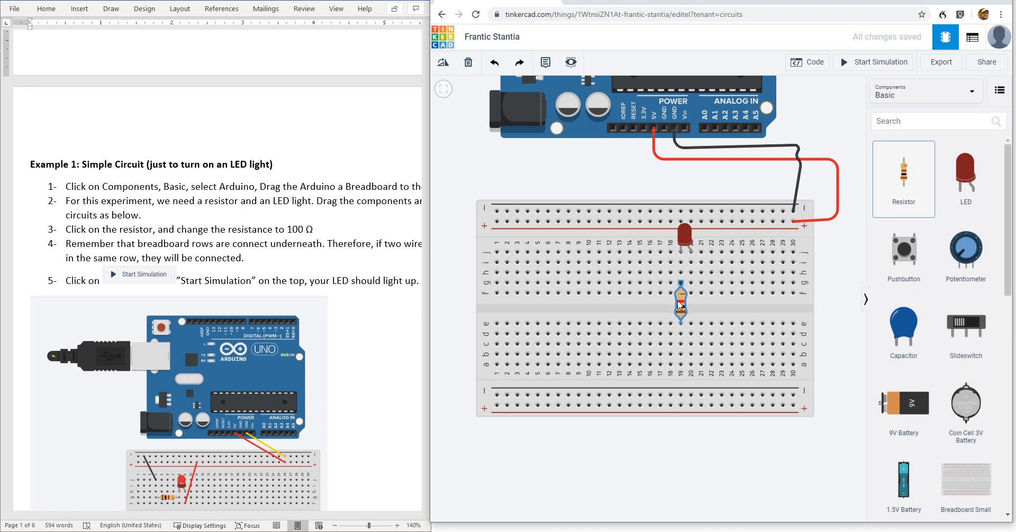
pyautogui.moveTo(680, 303); pyautogui.dragTo(684, 307)
pyautogui.moveTo(684, 307); pyautogui.dragTo(682, 304)
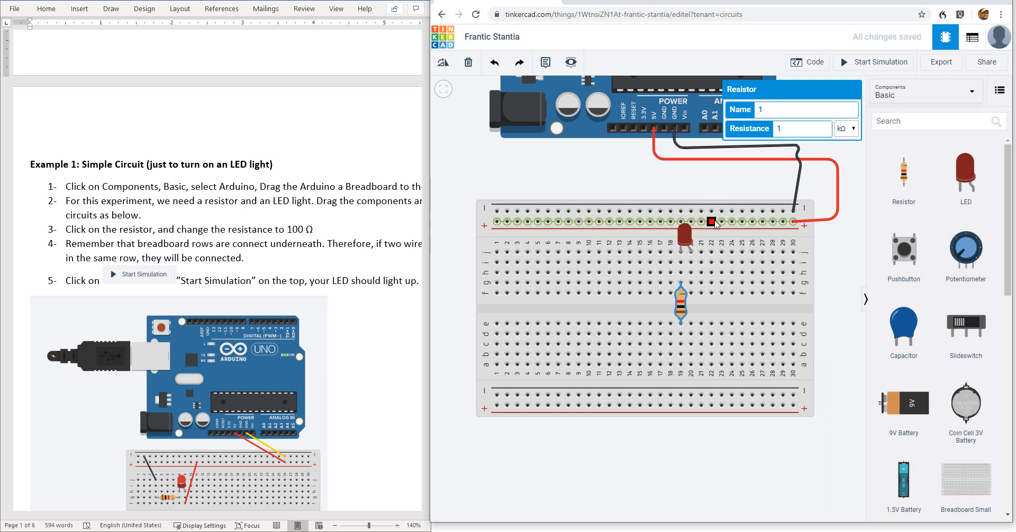
# Step: Wire hole g20 to the upper positive rail at column 23 in red, and wire c19 to the upper negative rail at column 12
pyautogui.click(691, 284)
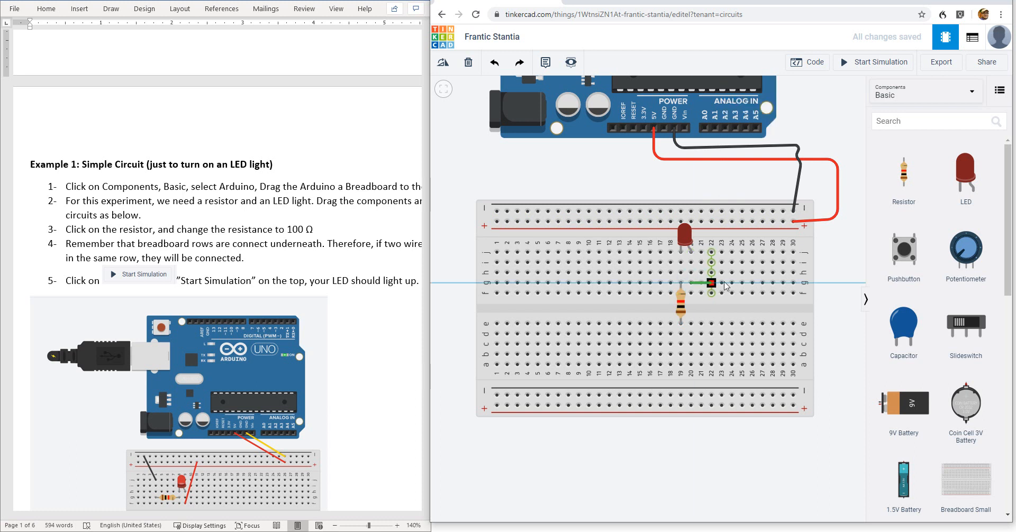
pyautogui.click(722, 222)
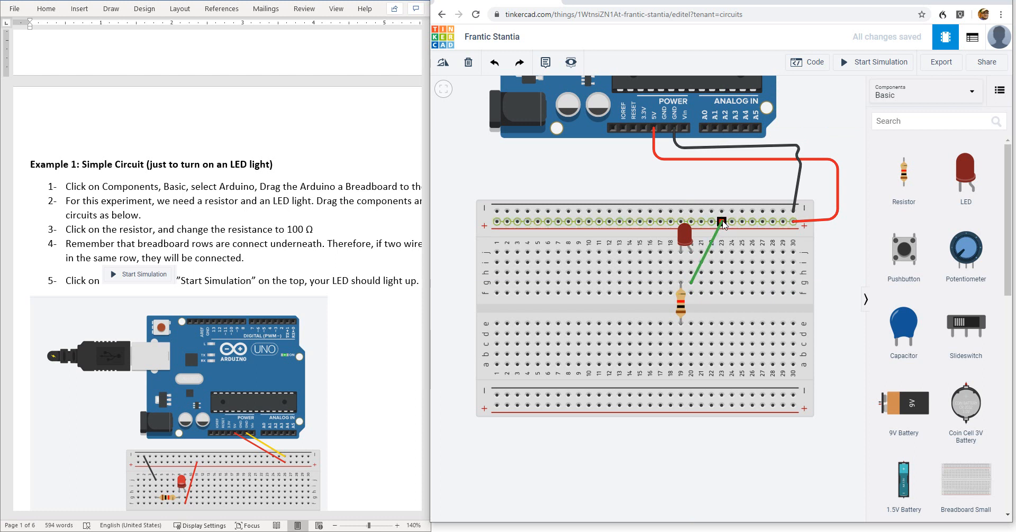
pyautogui.click(722, 223)
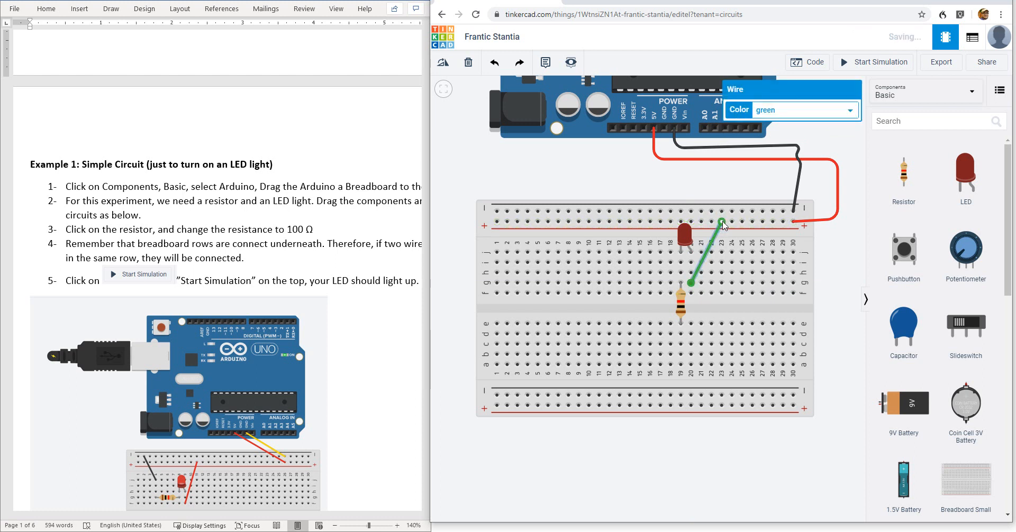
pyautogui.click(795, 112)
pyautogui.click(776, 134)
pyautogui.click(681, 345)
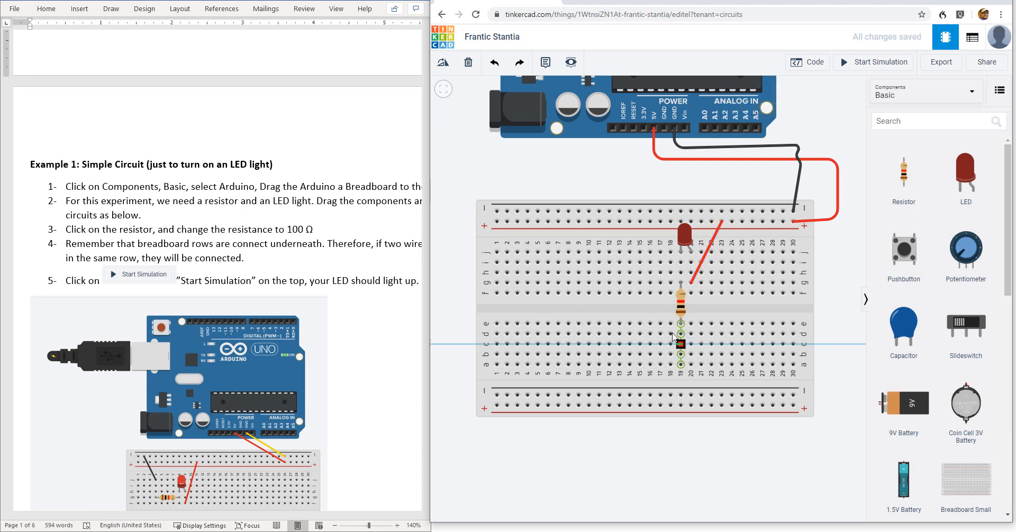
pyautogui.click(609, 212)
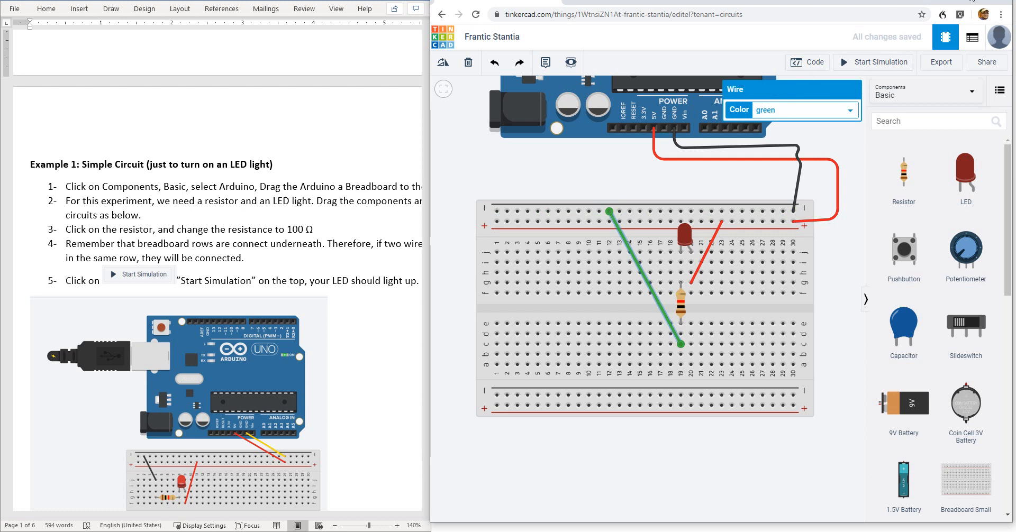
# Step: Maximize the browser window, hide the notes, and run and stop the simulation to test the LED circuit
pyautogui.click(976, 0)
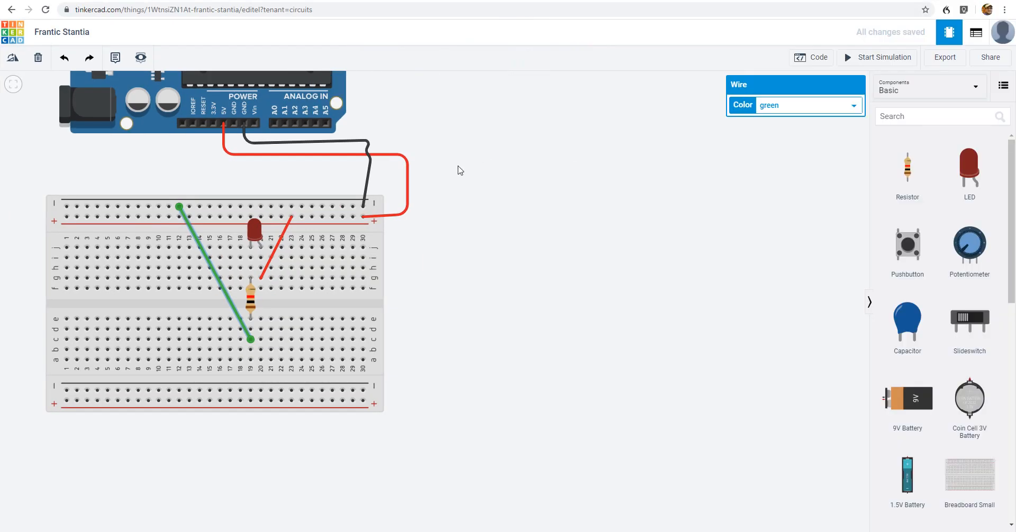
pyautogui.scroll(-3, 460, 170)
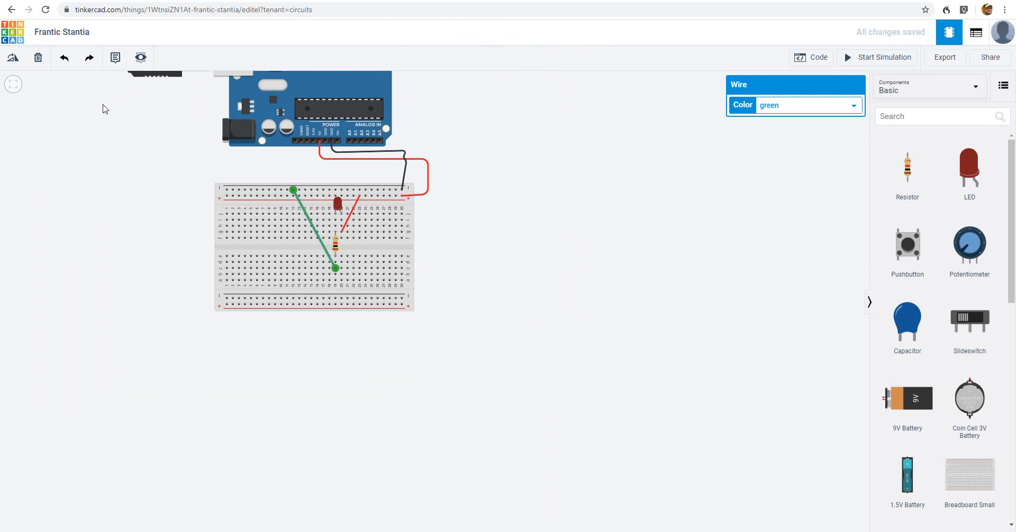
pyautogui.click(13, 63)
pyautogui.click(136, 58)
pyautogui.click(15, 88)
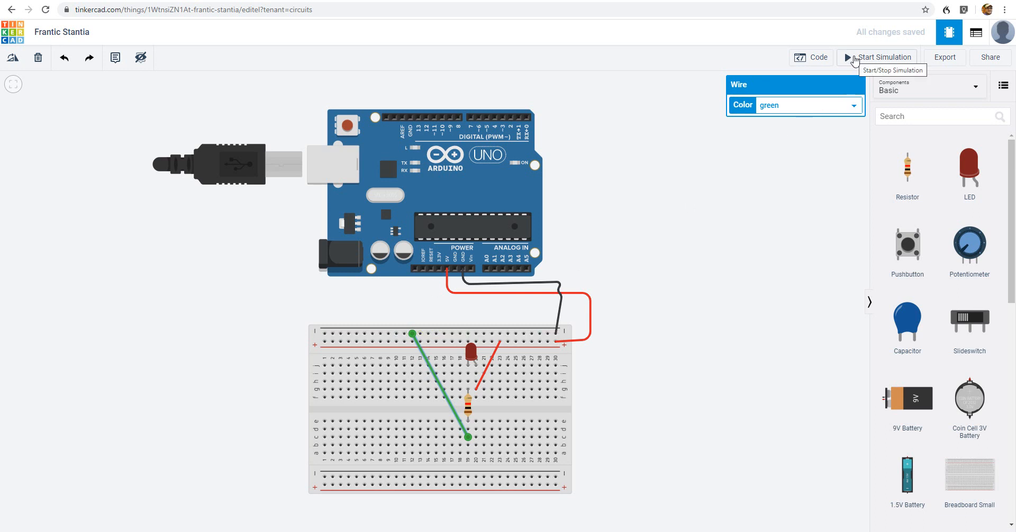
pyautogui.click(855, 60)
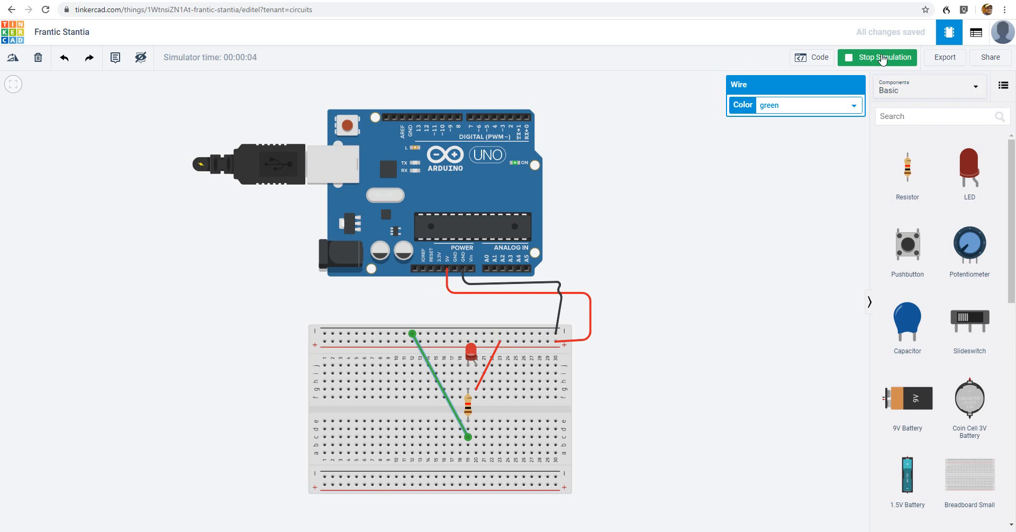
pyautogui.click(882, 58)
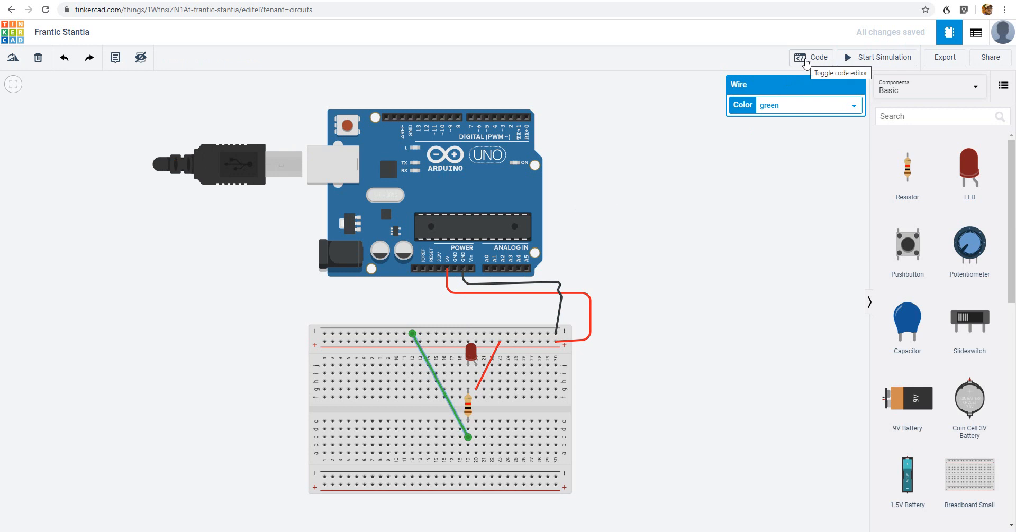
# Step: Delete the red wire connecting hole g20 to the breadboard's upper positive rail
pyautogui.click(501, 343)
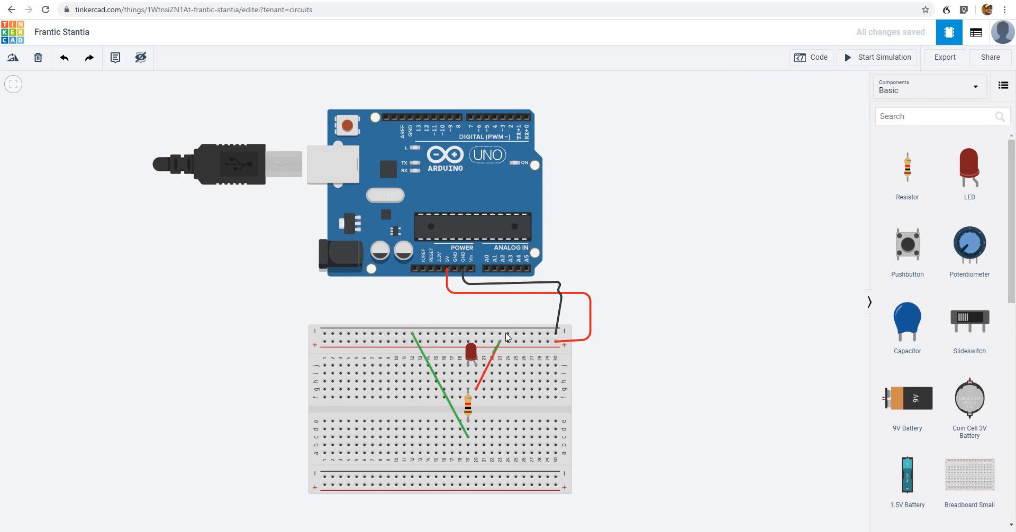
pyautogui.press('Escape')
pyautogui.click(487, 373)
pyautogui.press('Delete')
# Step: Wire the Arduino's digital pin 3 around the outside of the board to breadboard hole f20, in green
pyautogui.click(503, 118)
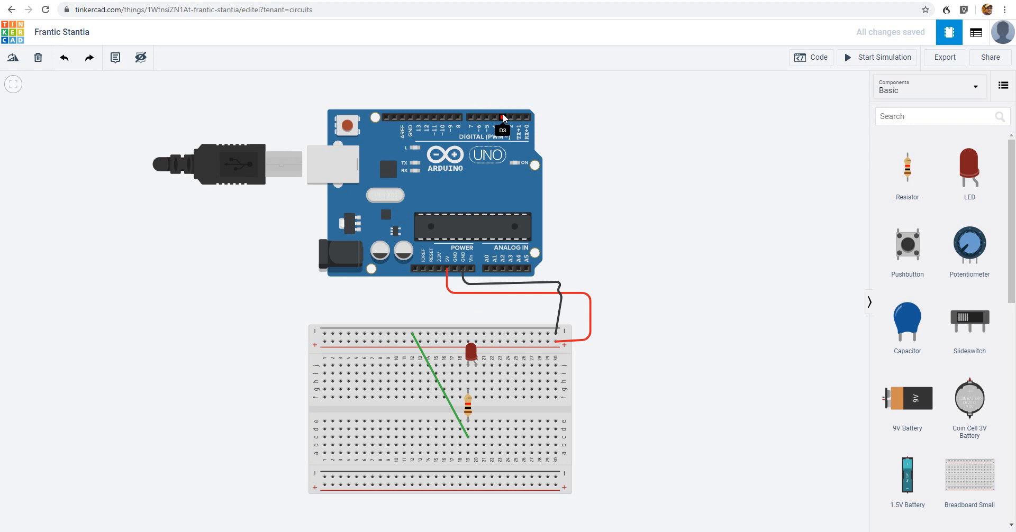
pyautogui.click(508, 72)
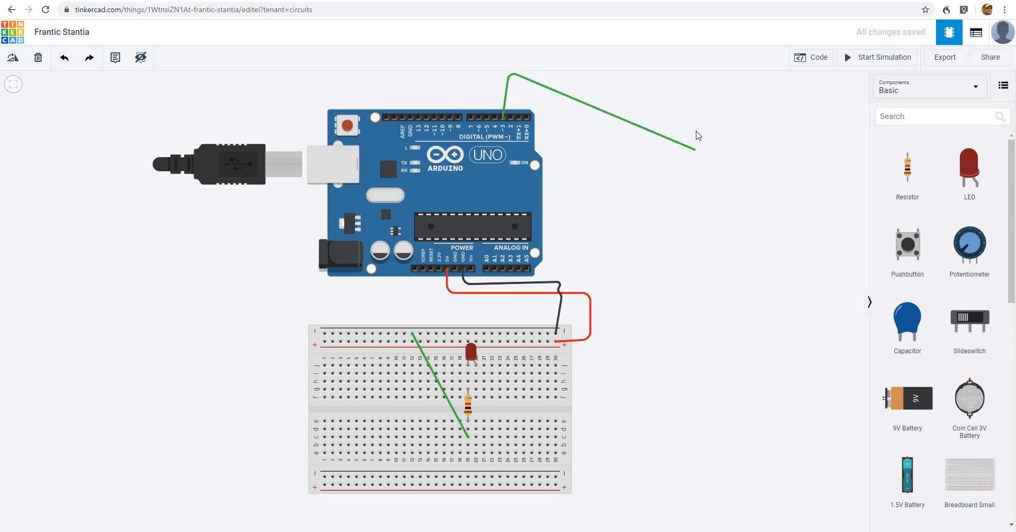
pyautogui.click(701, 92)
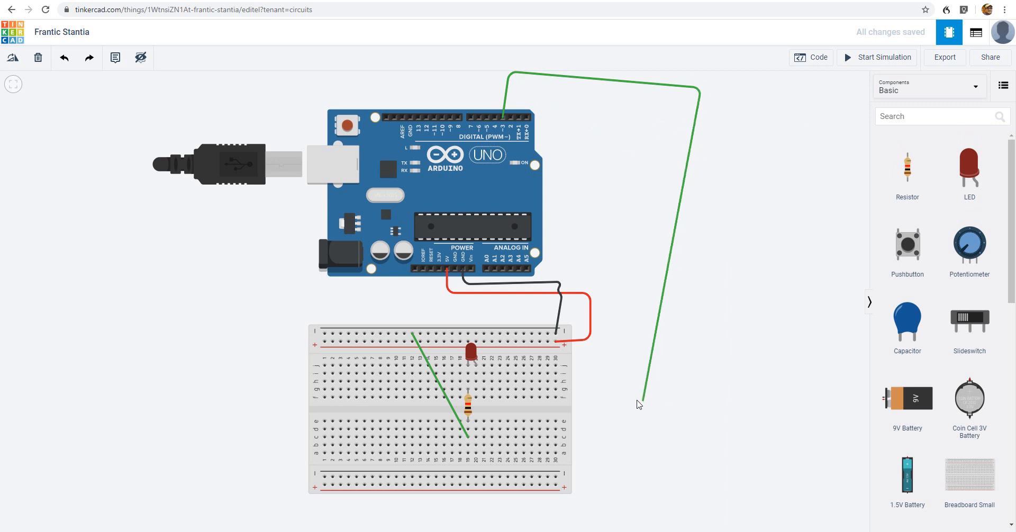
pyautogui.click(650, 408)
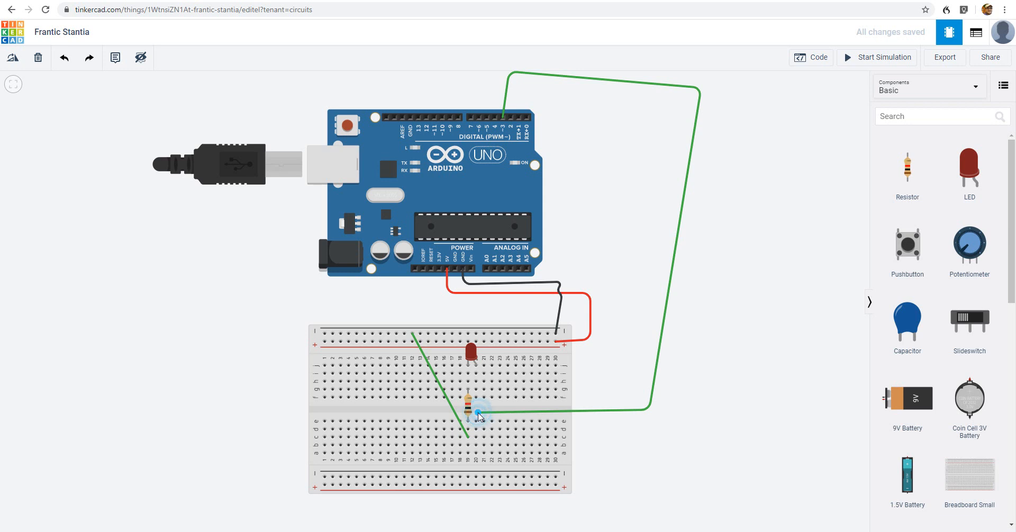
pyautogui.moveTo(478, 412); pyautogui.dragTo(479, 401)
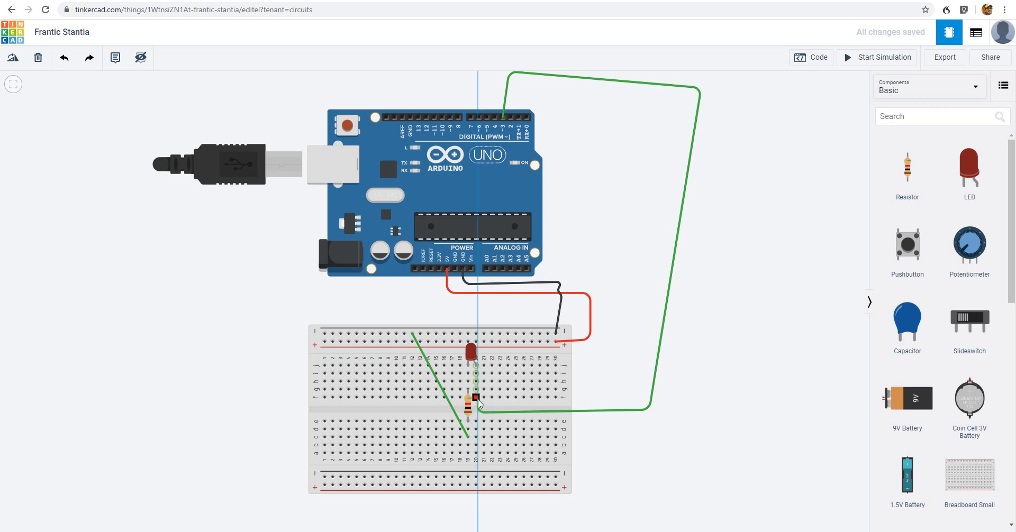
pyautogui.moveTo(478, 400); pyautogui.dragTo(477, 397)
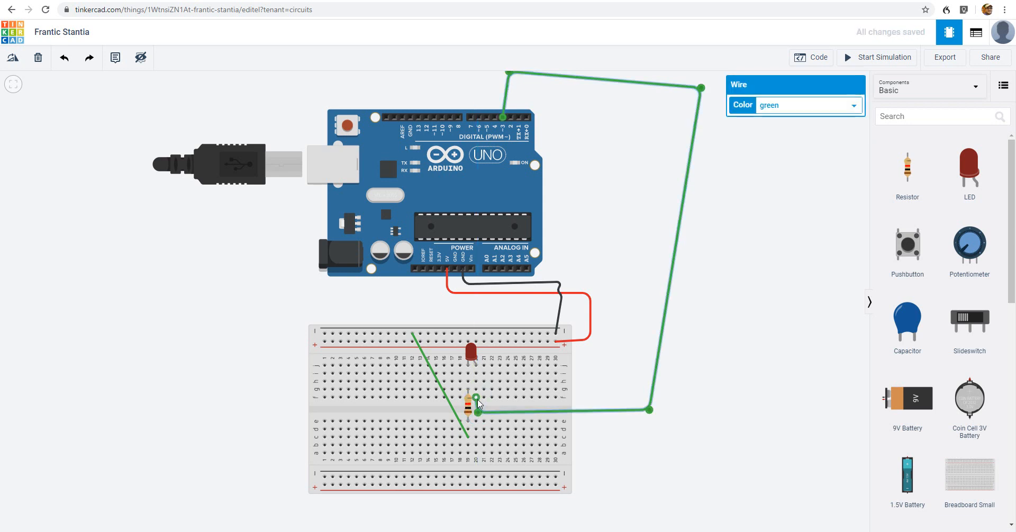
# Step: Colour the wire between c19 and the upper negative rail black
pyautogui.click(433, 375)
pyautogui.click(785, 106)
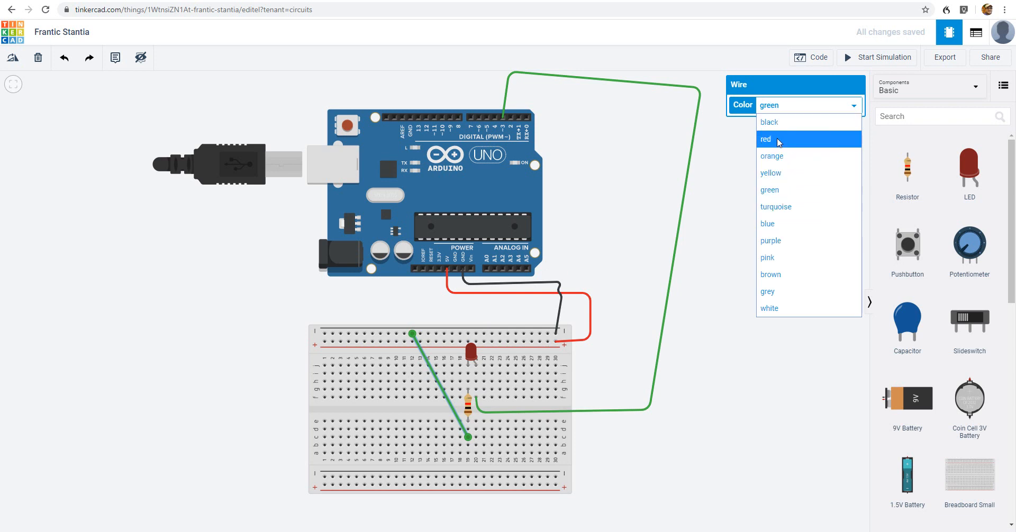
pyautogui.click(776, 123)
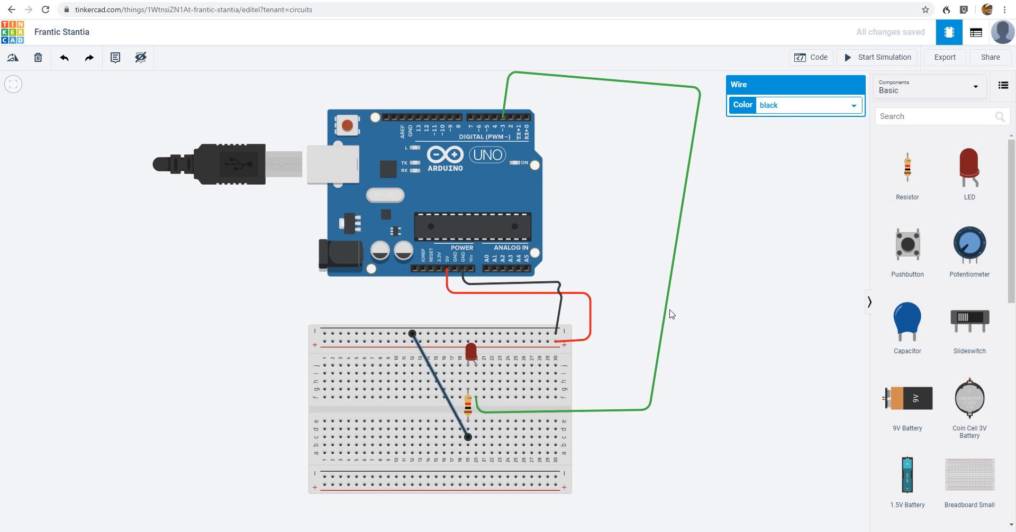
pyautogui.click(759, 381)
# Step: Set the resistor's resistance to 100 Ω
pyautogui.click(469, 409)
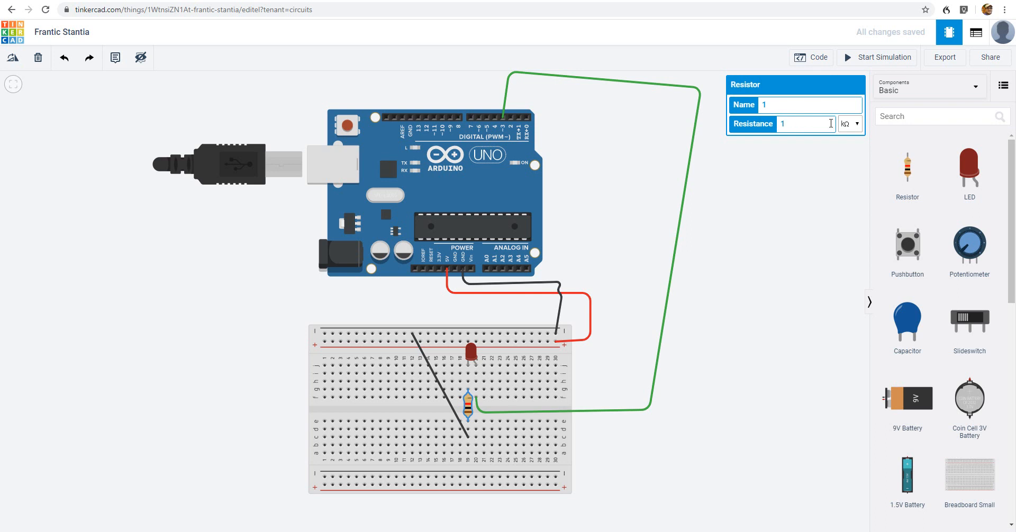
pyautogui.click(792, 126)
pyautogui.click(844, 125)
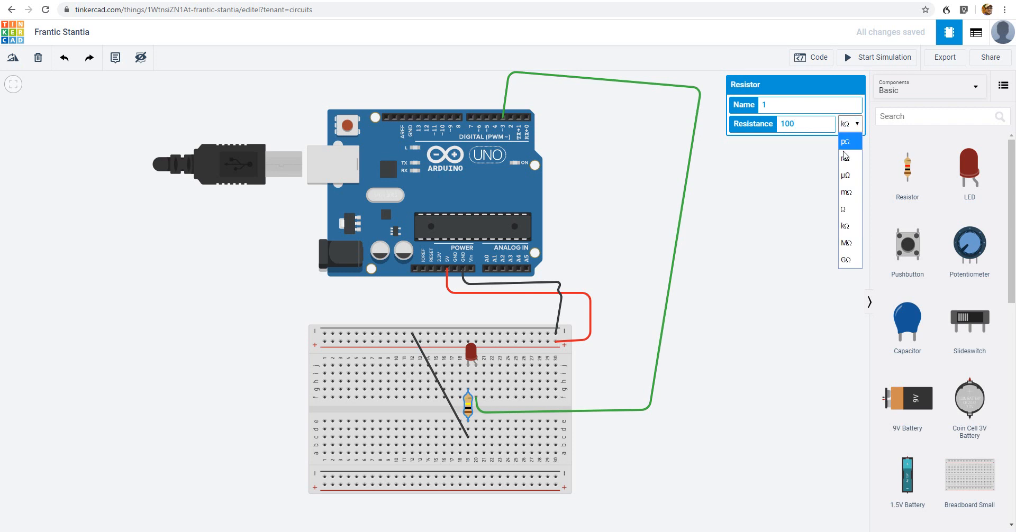
pyautogui.click(844, 208)
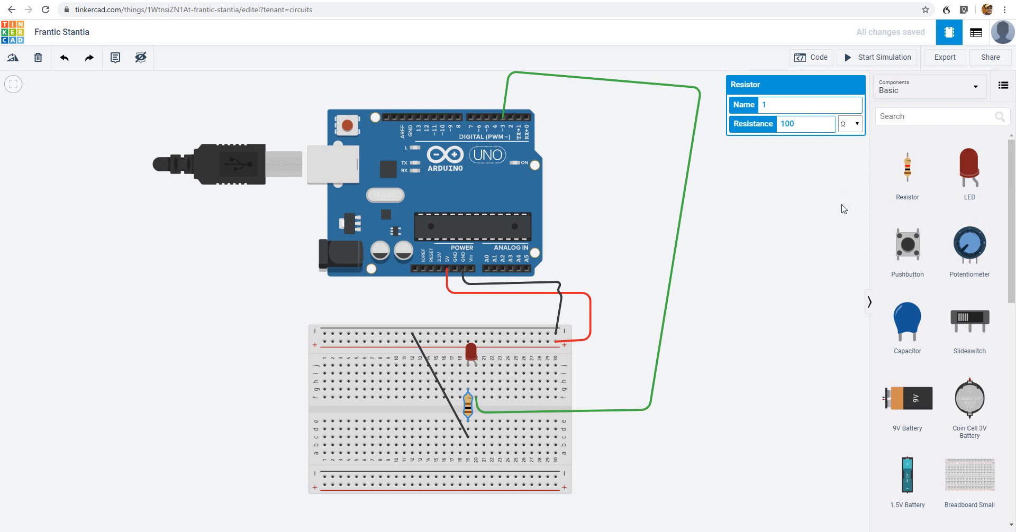
pyautogui.click(747, 248)
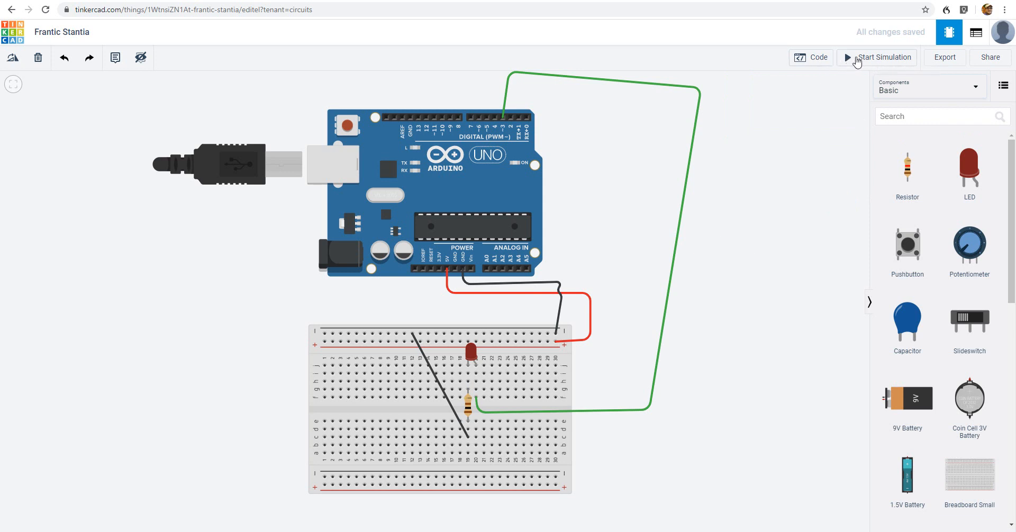
# Step: Open the Arduino's code and switch the editor from Blocks to Text, accepting the loss of the blocks
pyautogui.click(821, 63)
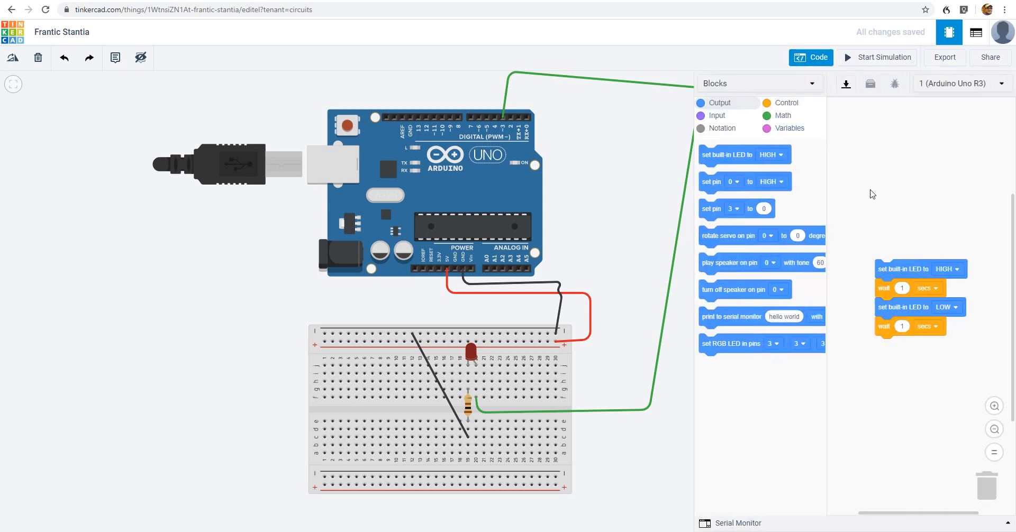
pyautogui.click(736, 88)
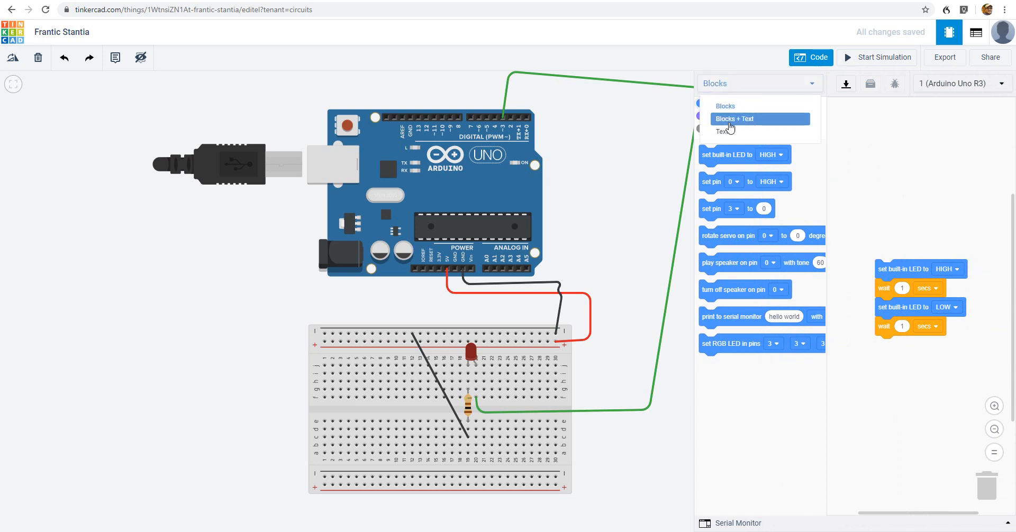
pyautogui.click(727, 132)
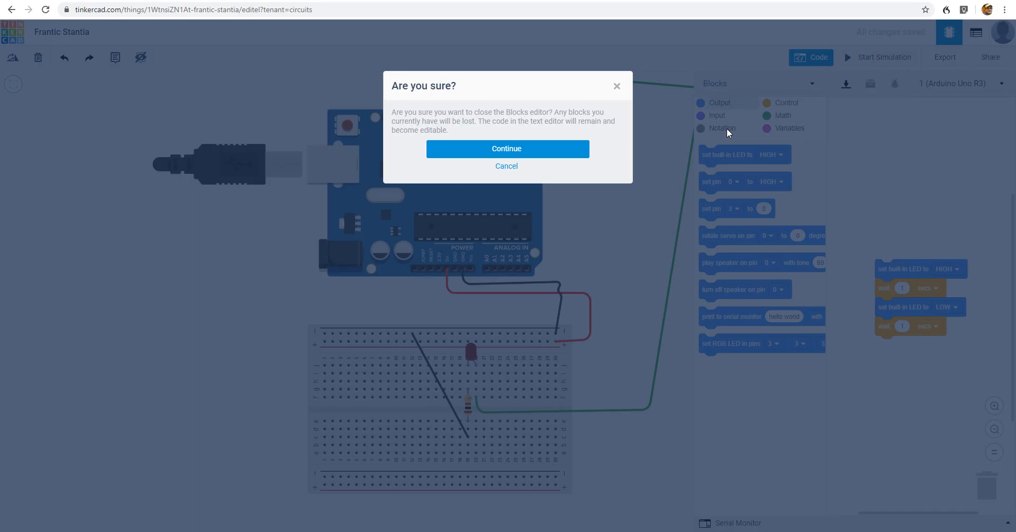
pyautogui.click(484, 153)
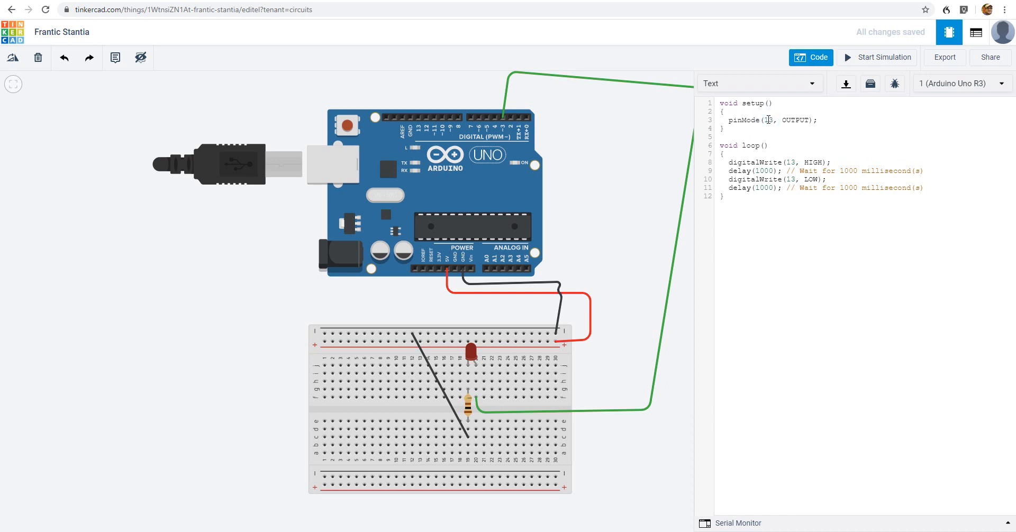
# Step: Change the pin number to 3 in the pinMode line and in both digitalWrite lines
pyautogui.click(768, 120)
pyautogui.press('BackSpace')
pyautogui.click(791, 162)
pyautogui.press('BackSpace')
pyautogui.click(795, 180)
pyautogui.press('BackSpace')
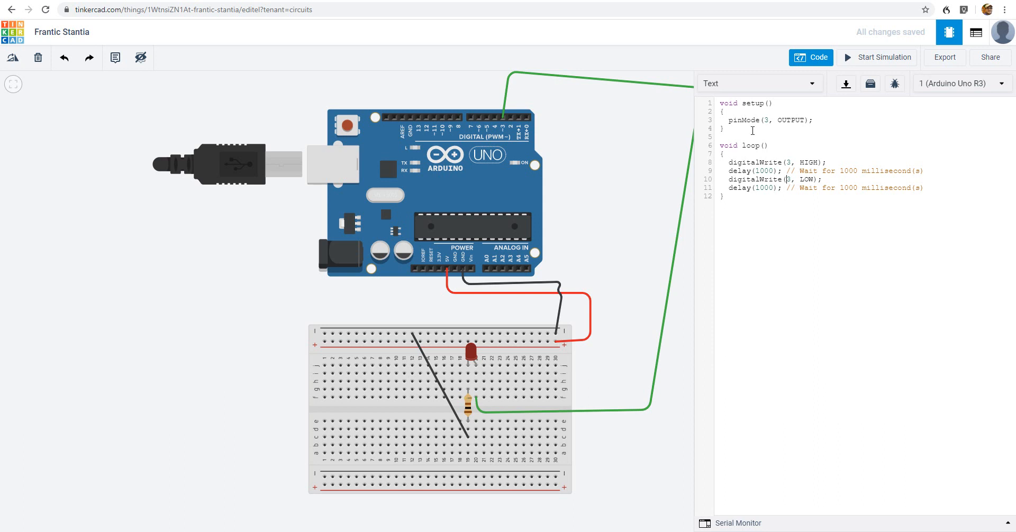
# Step: Close the code editor, and run and stop the simulation to check the LED driven from pin 3
pyautogui.click(811, 61)
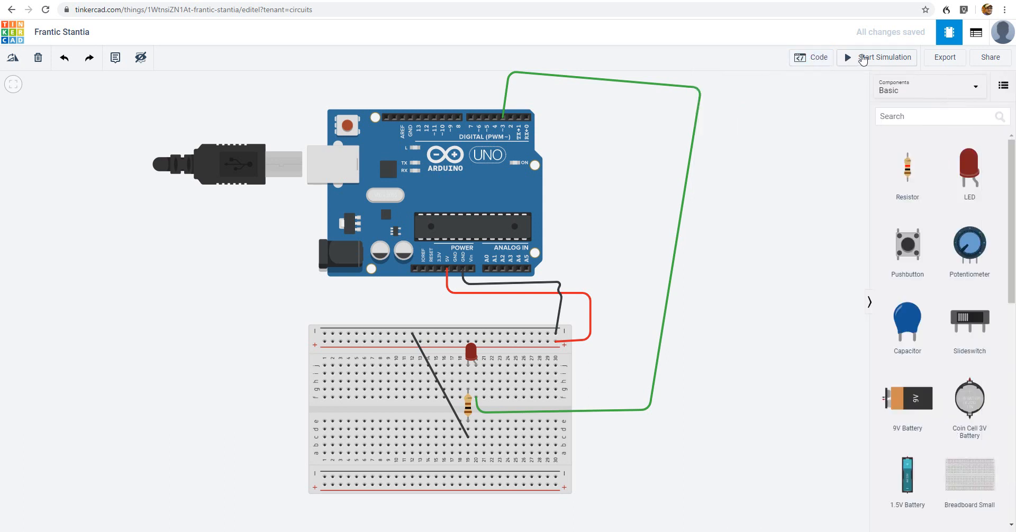
pyautogui.click(863, 59)
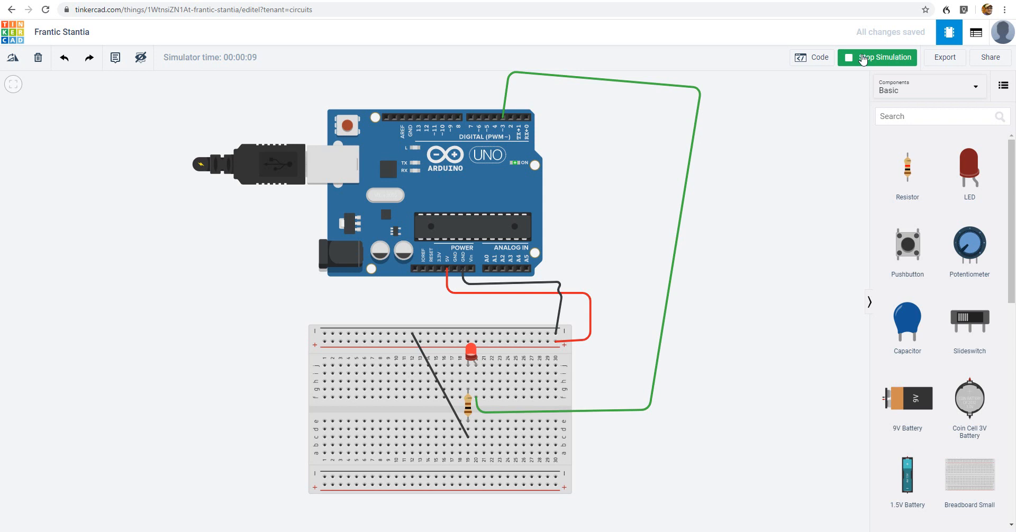
pyautogui.click(863, 59)
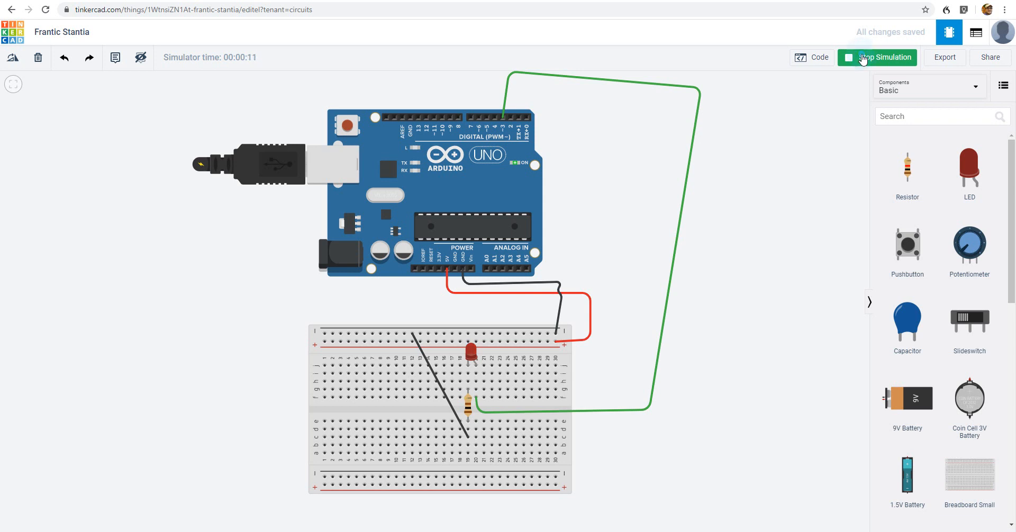
# Step: Place a second red LED in row j at columns 9 and 10, and a resistor across the centre gap in column 9
pyautogui.click(971, 169)
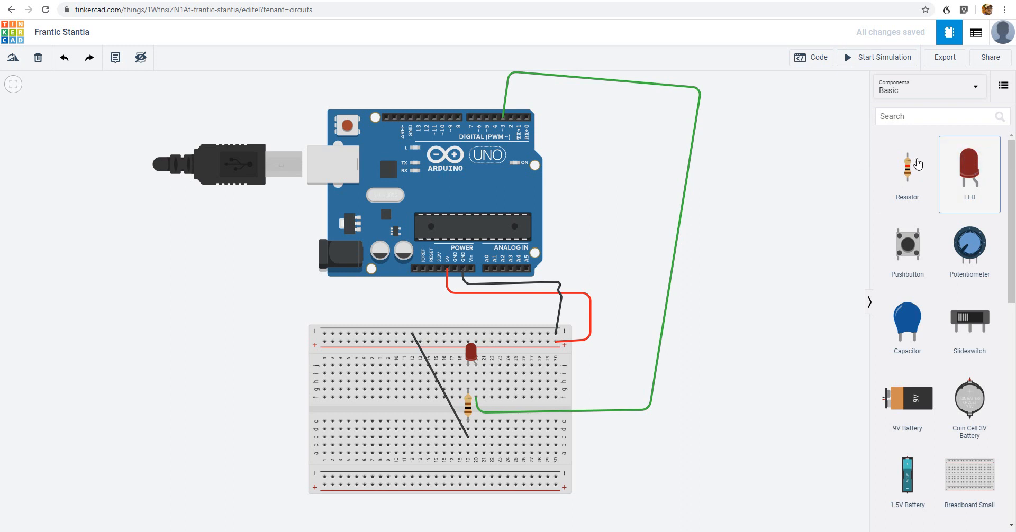
pyautogui.click(368, 377)
pyautogui.moveTo(369, 394); pyautogui.dragTo(394, 371)
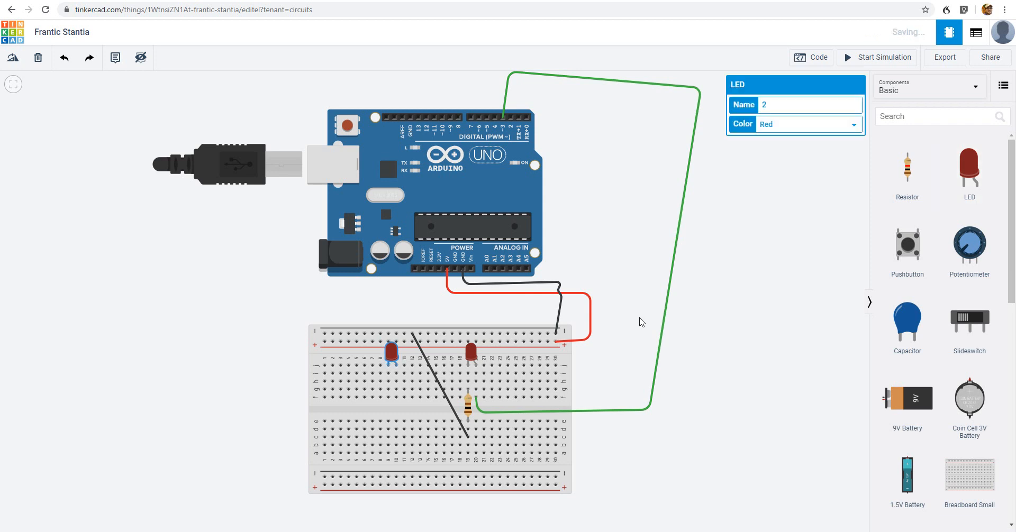
pyautogui.moveTo(908, 183); pyautogui.dragTo(390, 410)
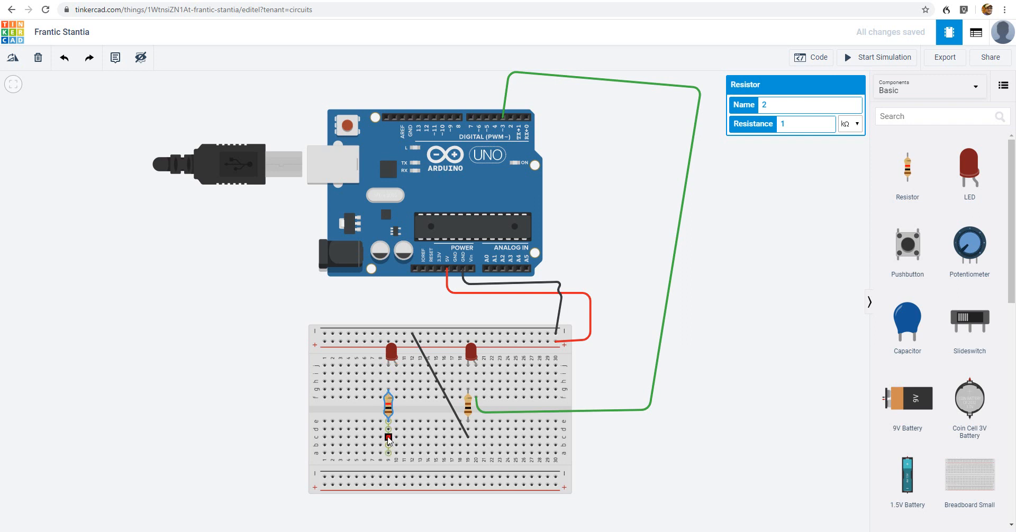
# Step: Wire column 9, row c below the second resistor to the upper negative rail, and colour the wire black
pyautogui.click(388, 438)
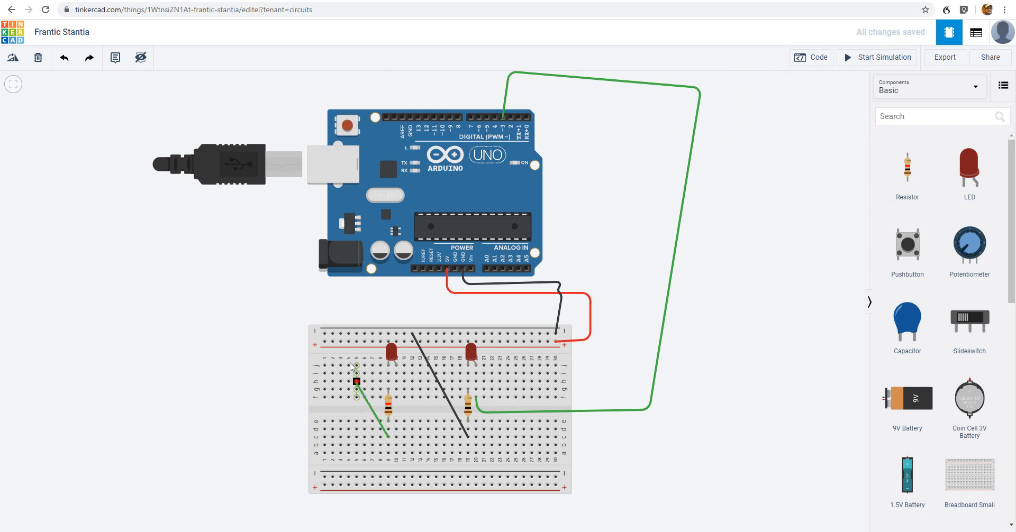
pyautogui.click(341, 334)
pyautogui.click(788, 106)
pyautogui.click(785, 127)
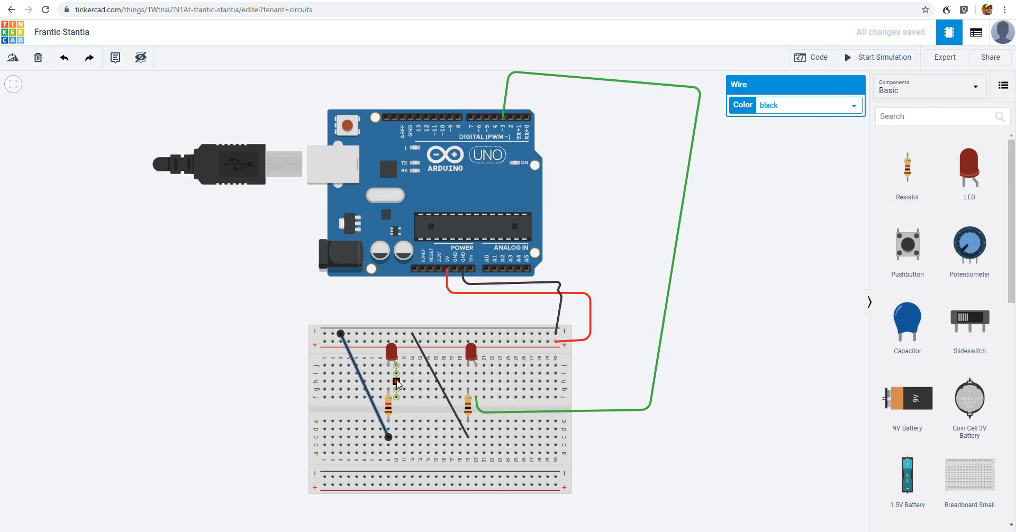
pyautogui.press('Escape')
# Step: Route a wire from column 10, row h around the breadboard and Arduino to digital pin 5, and colour it blue
pyautogui.click(397, 382)
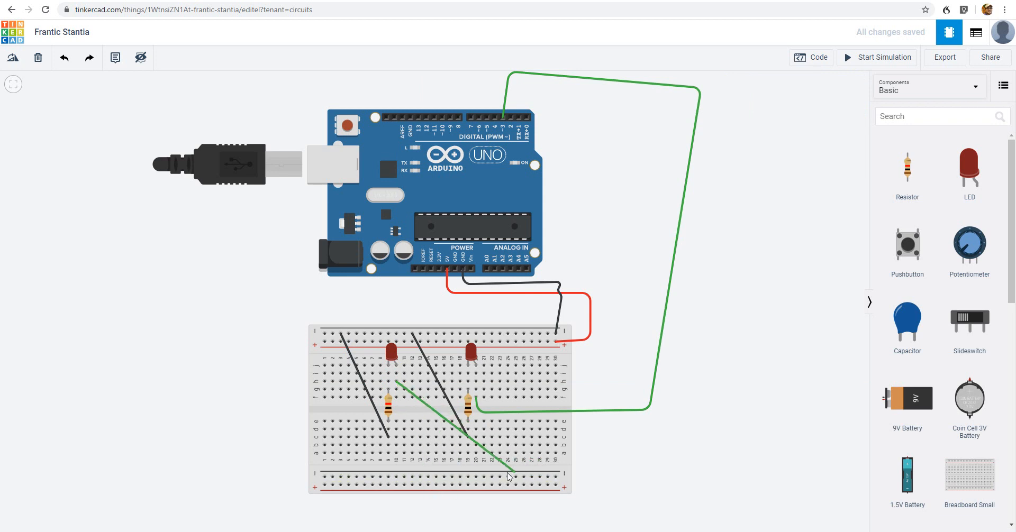
pyautogui.click(478, 512)
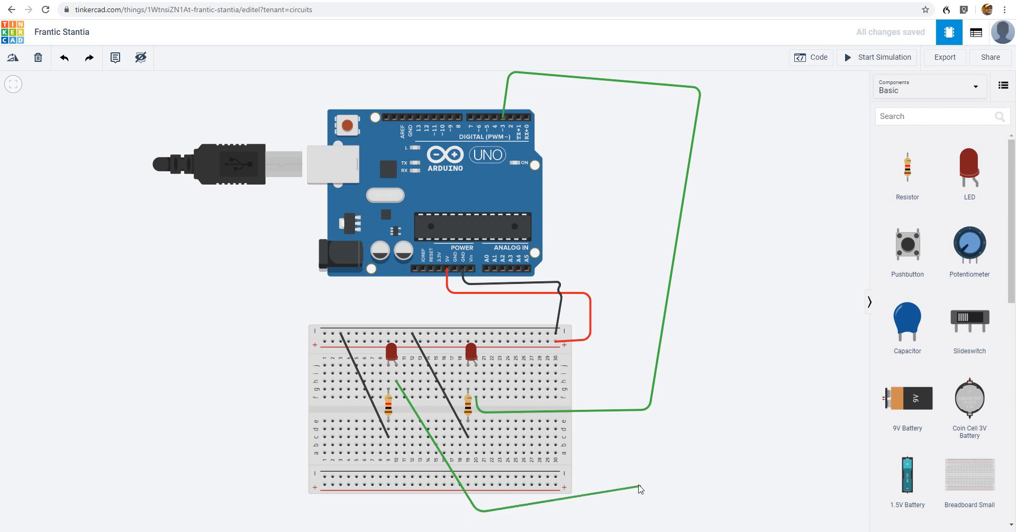
pyautogui.click(681, 498)
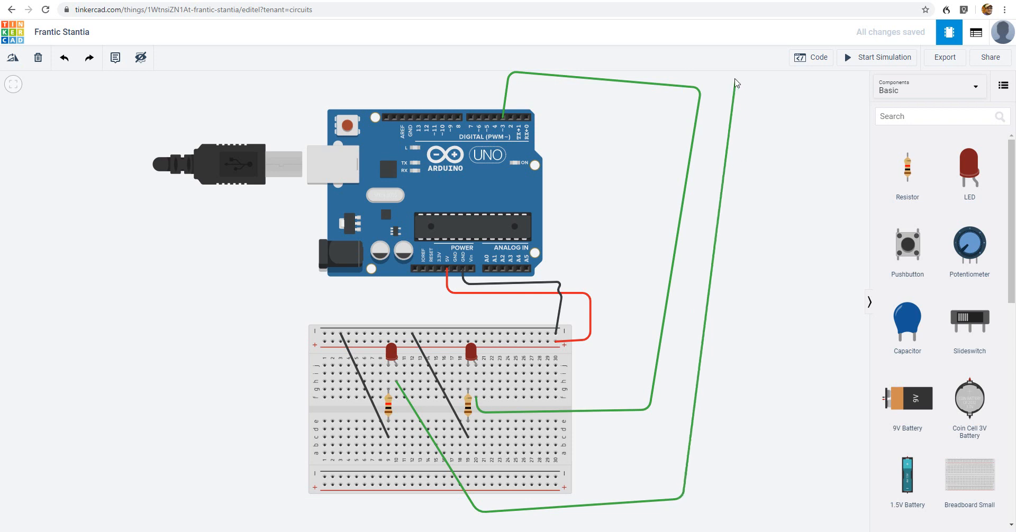
pyautogui.click(733, 78)
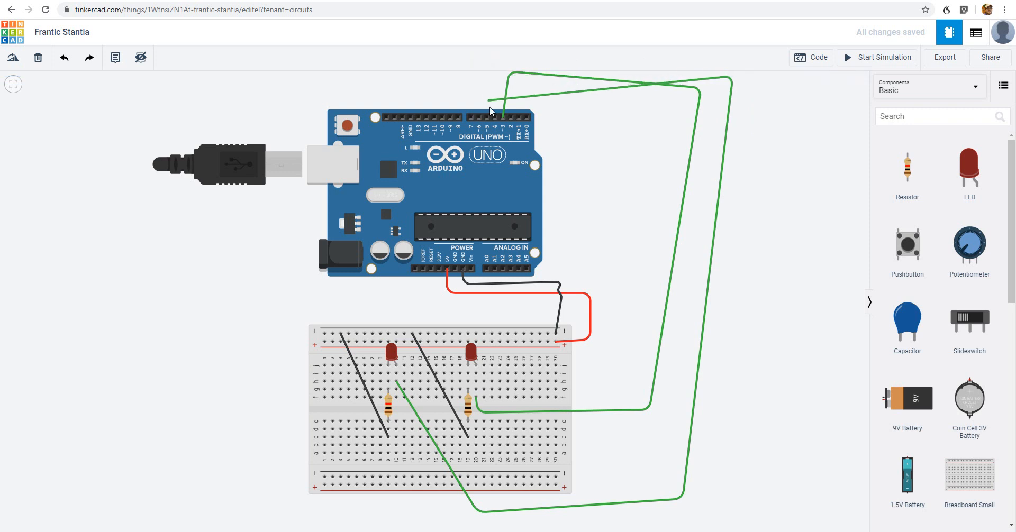
pyautogui.click(484, 73)
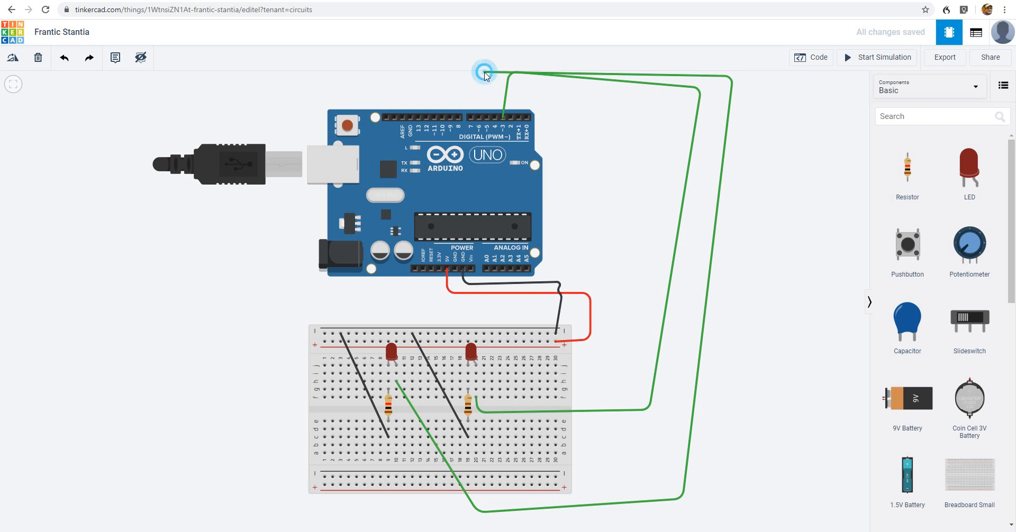
pyautogui.click(487, 118)
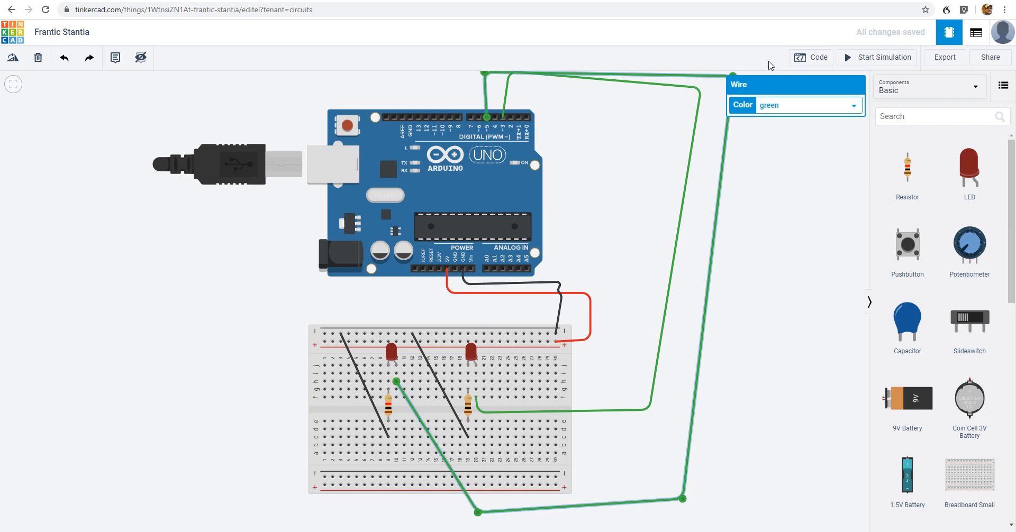
pyautogui.click(785, 105)
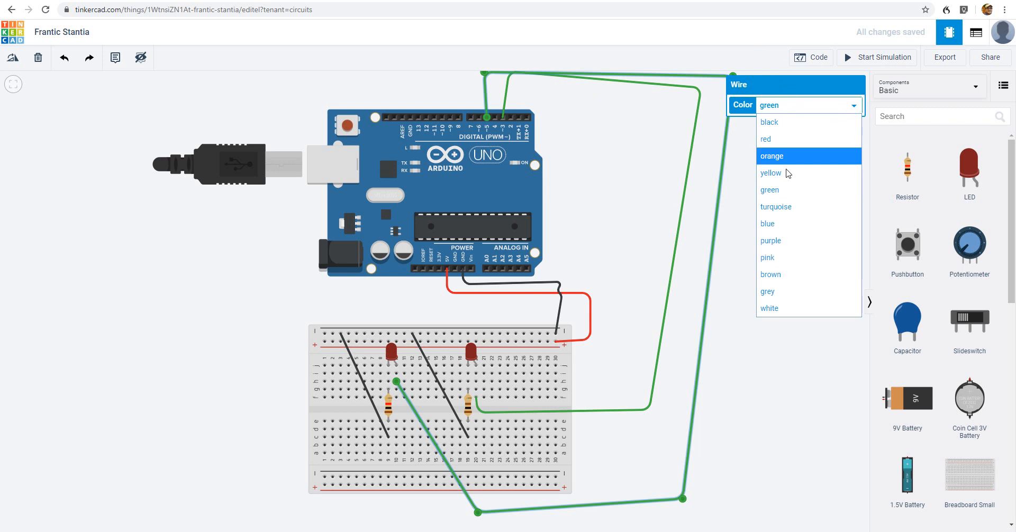
pyautogui.click(789, 225)
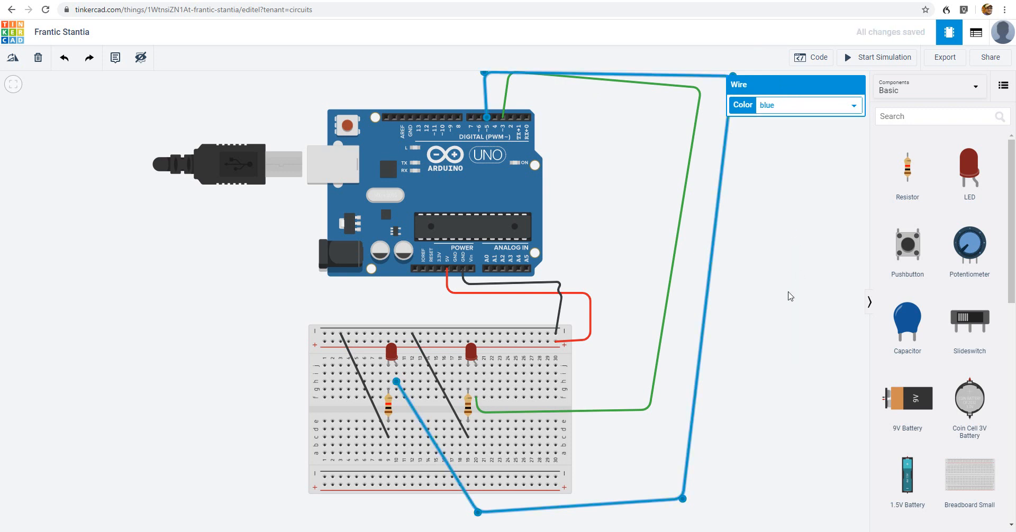
pyautogui.click(788, 291)
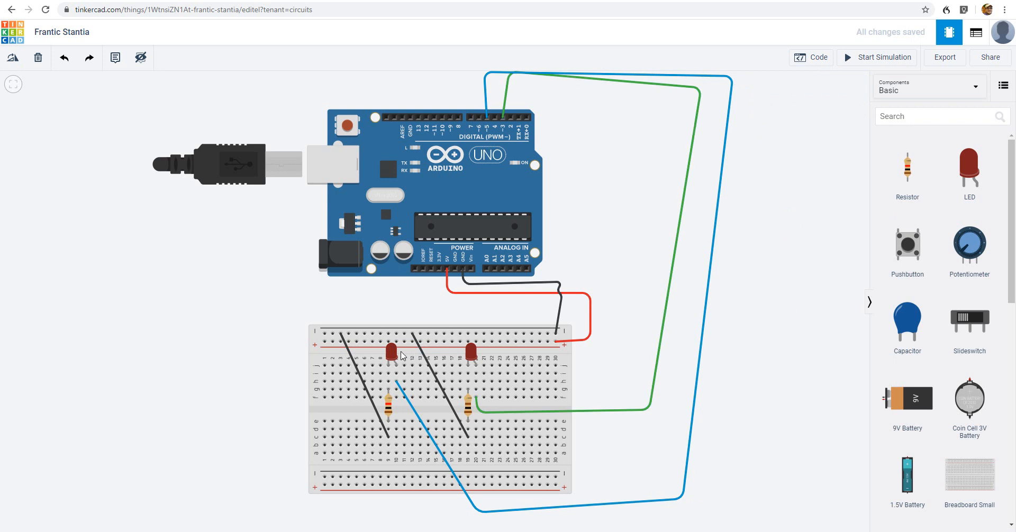
# Step: Change the colour of the LED at columns 9 and 10 to Blue
pyautogui.click(392, 355)
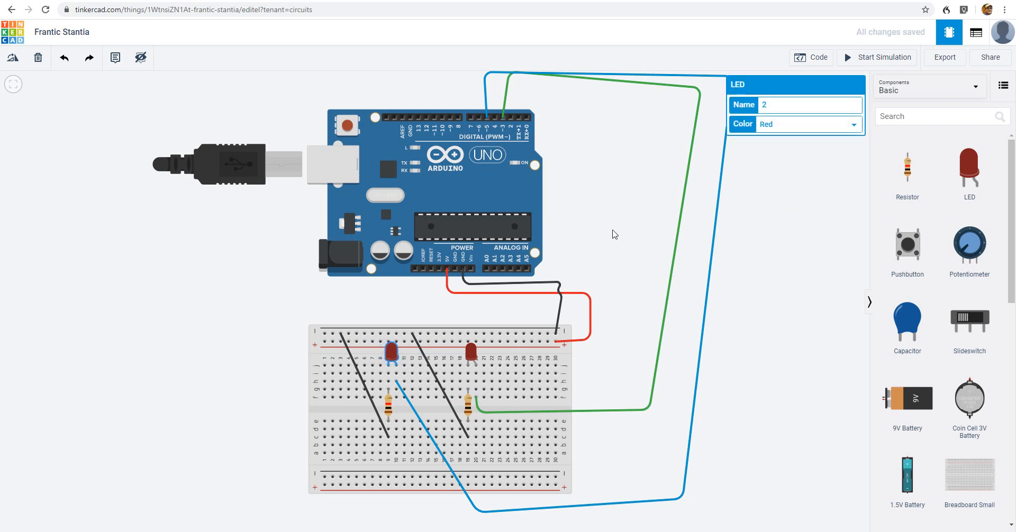
pyautogui.click(807, 125)
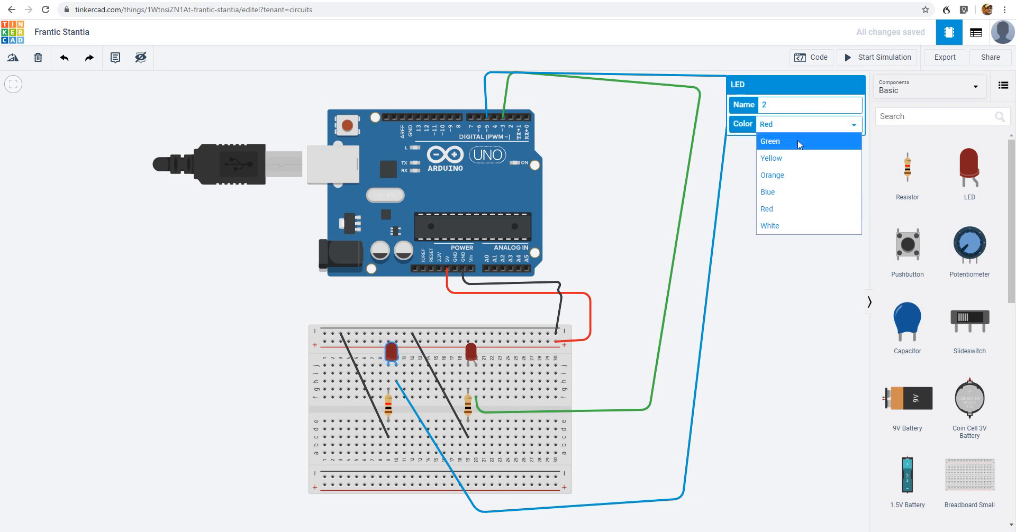
pyautogui.click(793, 193)
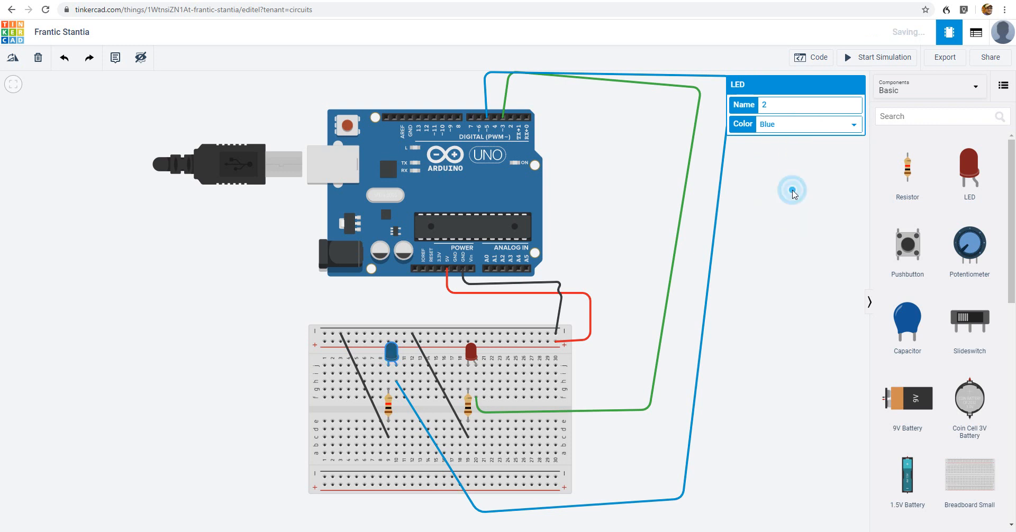
pyautogui.click(624, 288)
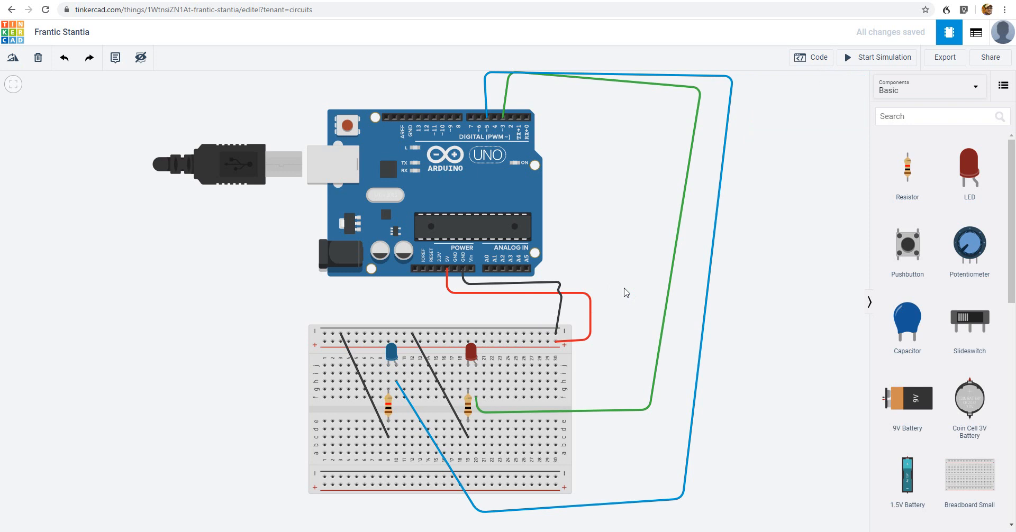
# Step: Open the Arduino's code and copy the pinMode(3, OUTPUT); line in setup
pyautogui.click(801, 63)
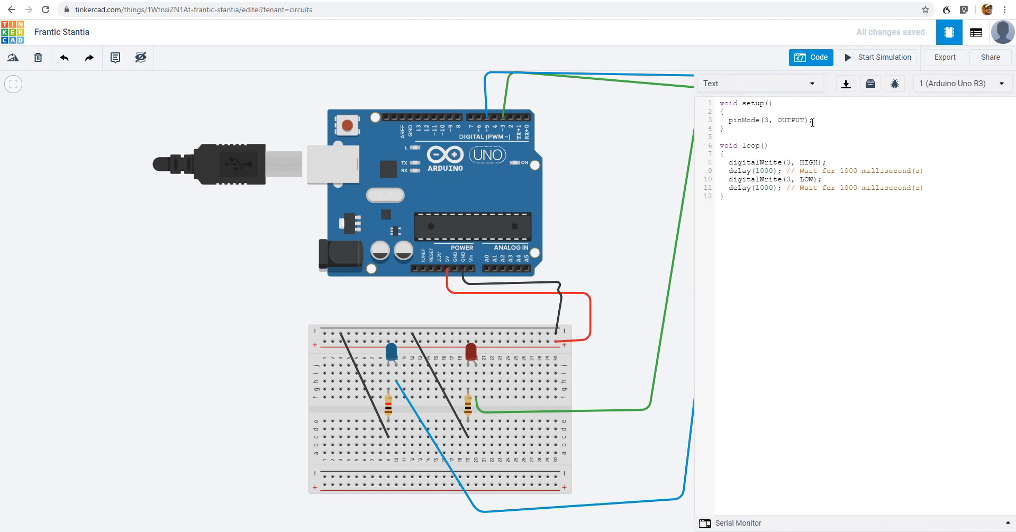
pyautogui.moveTo(820, 121); pyautogui.dragTo(751, 123)
pyautogui.moveTo(724, 126); pyautogui.dragTo(725, 120)
pyautogui.hotkey('ctrl', 'c')
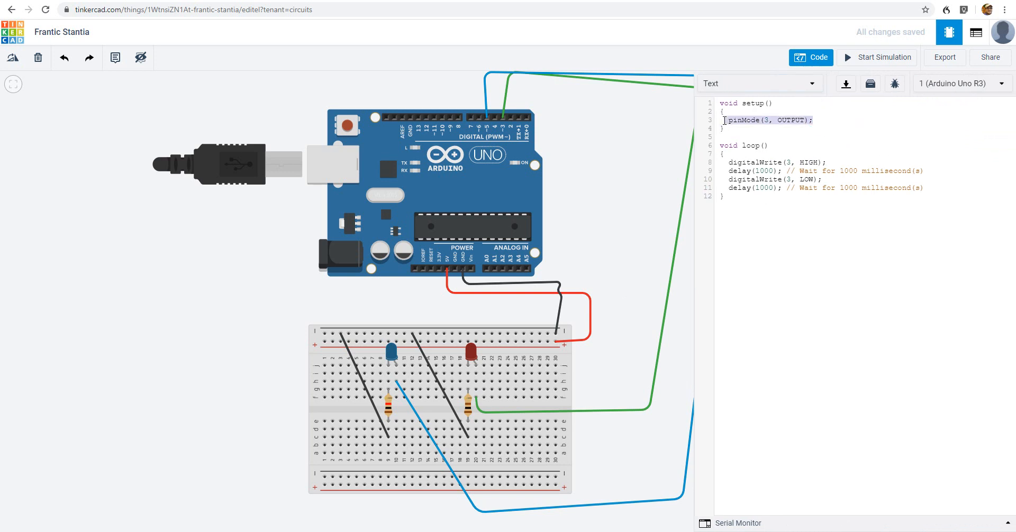
pyautogui.write('SUBOTACK')
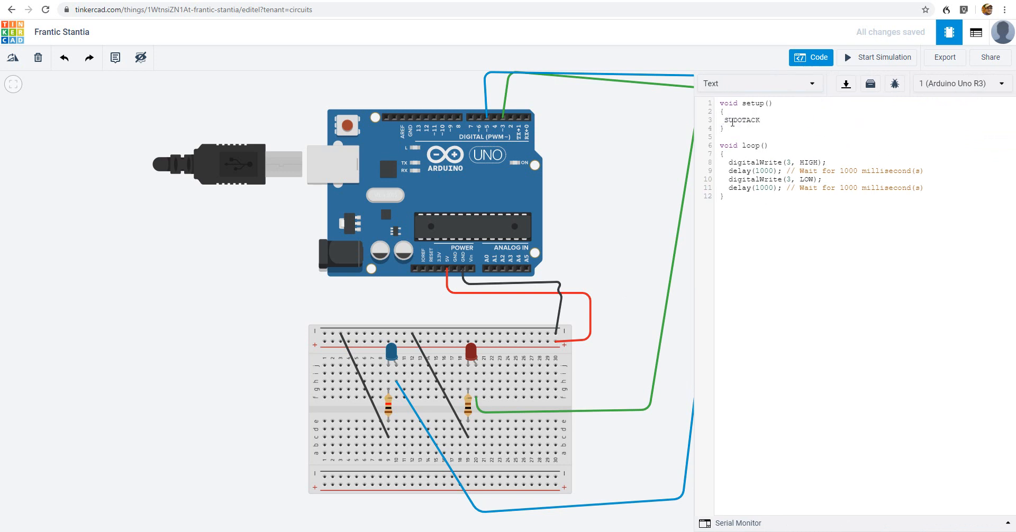
pyautogui.hotkey('ctrl', 'z')
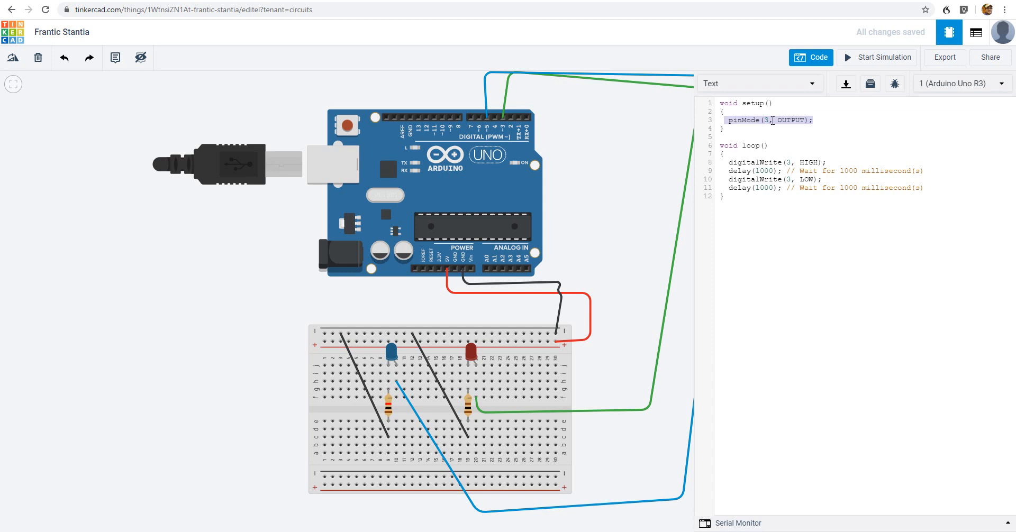
pyautogui.press('Right')
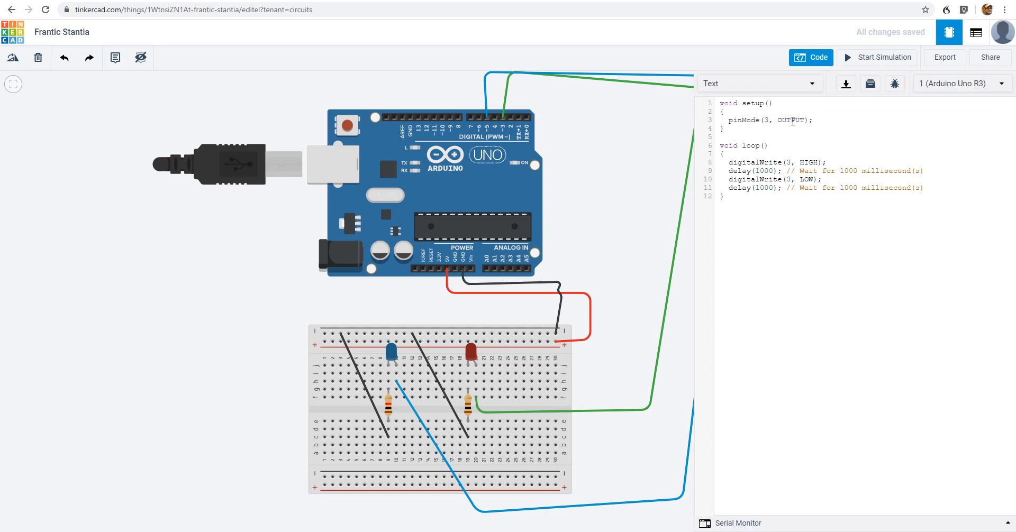
# Step: Paste the copied line below the existing pinMode line and change its pin to 5, giving pinMode(5, OUTPUT);
pyautogui.click(814, 121)
pyautogui.press('Return')
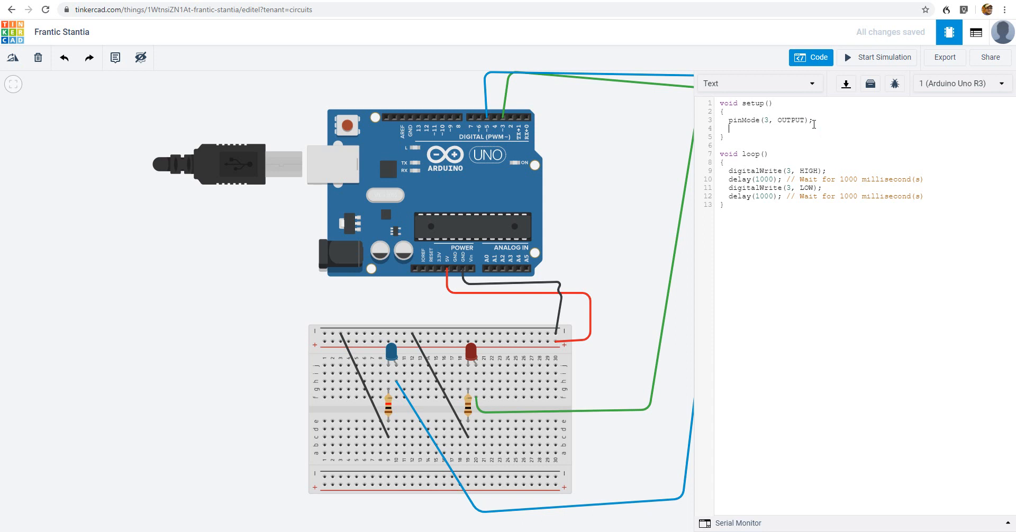
pyautogui.hotkey('ctrl', 'v')
pyautogui.click(774, 128)
pyautogui.press('BackSpace')
pyautogui.write('5')
# Step: Copy the digitalWrite(3, HIGH); line below digitalWrite(3, LOW); and change the copy's pin to 5
pyautogui.moveTo(833, 171); pyautogui.dragTo(729, 167)
pyautogui.hotkey('ctrl', 'c')
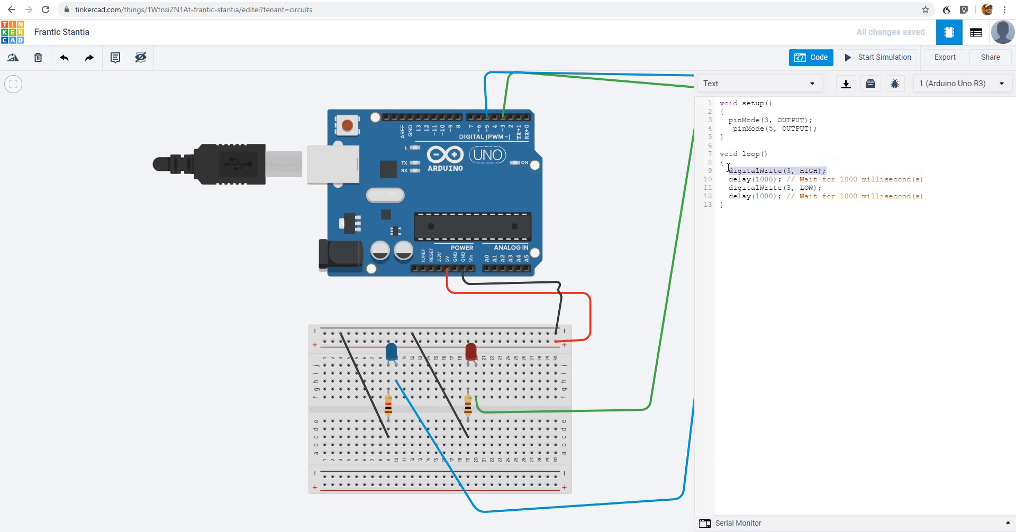
pyautogui.click(830, 189)
pyautogui.press('Return')
pyautogui.hotkey('ctrl', 'v')
pyautogui.doubleClick(787, 195)
pyautogui.press('BackSpace')
pyautogui.write('5')
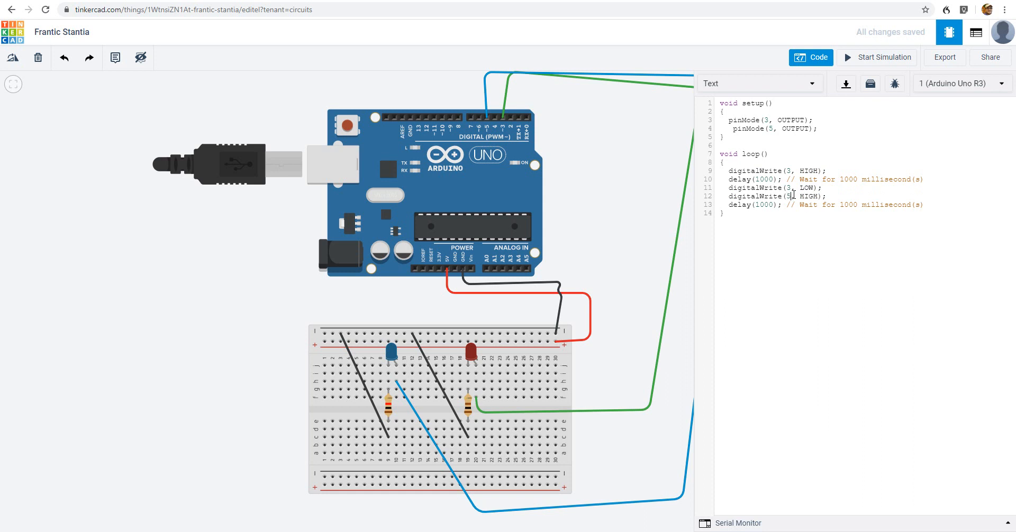
# Step: Copy the digitalWrite(3, LOW); line below digitalWrite(3, HIGH); and change the copy's pin to 5
pyautogui.moveTo(821, 188); pyautogui.dragTo(730, 186)
pyautogui.hotkey('ctrl', 'c')
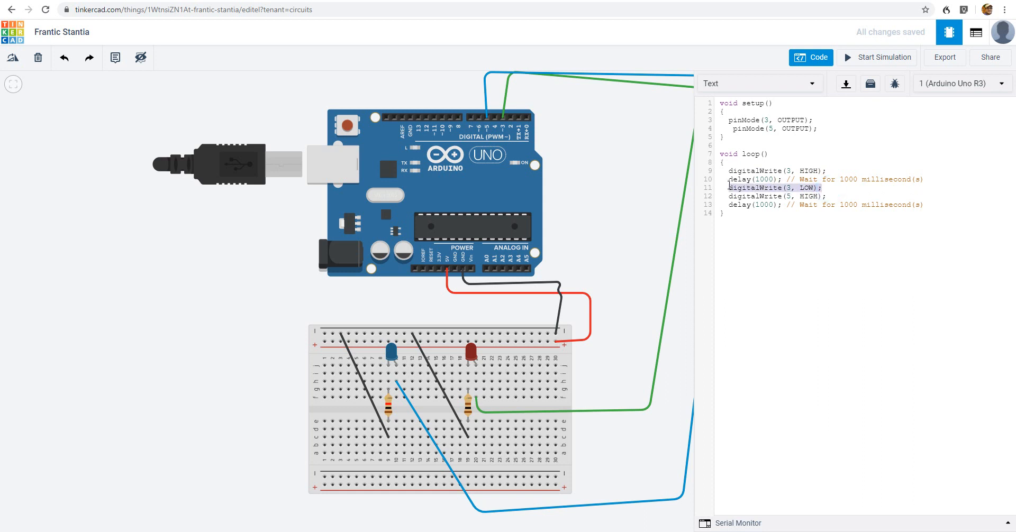
pyautogui.click(828, 171)
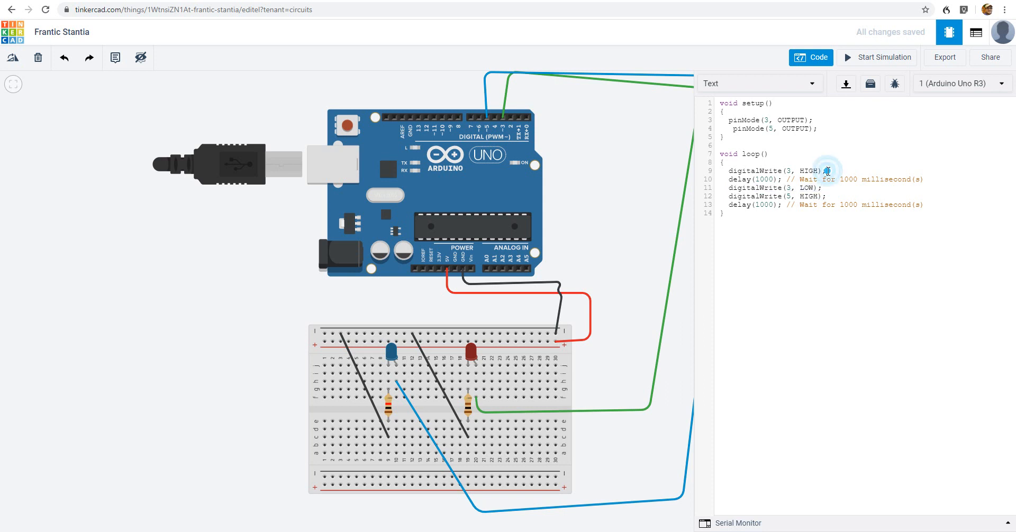
pyautogui.press('Return')
pyautogui.hotkey('ctrl', 'v')
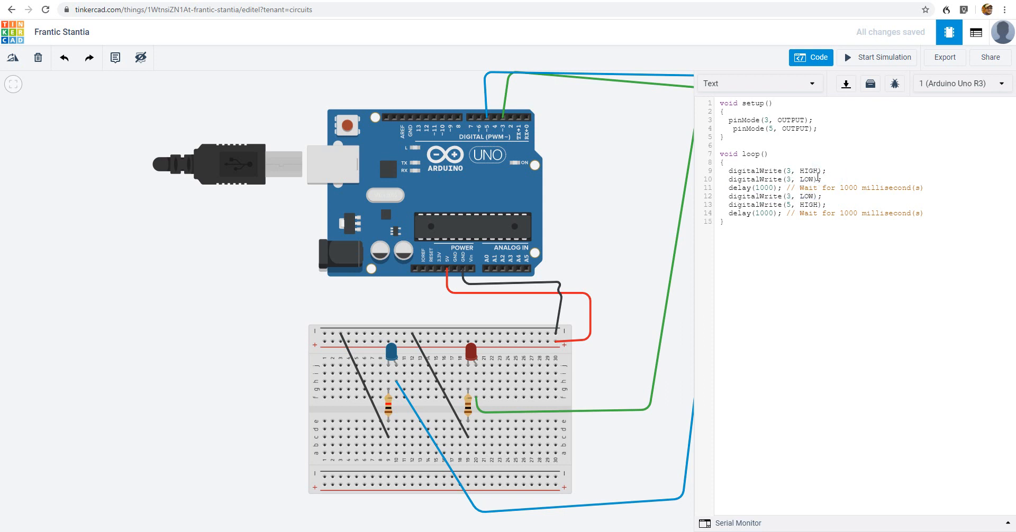
pyautogui.doubleClick(789, 179)
pyautogui.press('BackSpace')
pyautogui.write('5')
pyautogui.click(783, 253)
# Step: Close the code editor, and run and stop the simulation to check the red and blue LEDs alternating
pyautogui.click(636, 184)
pyautogui.click(819, 61)
pyautogui.click(861, 60)
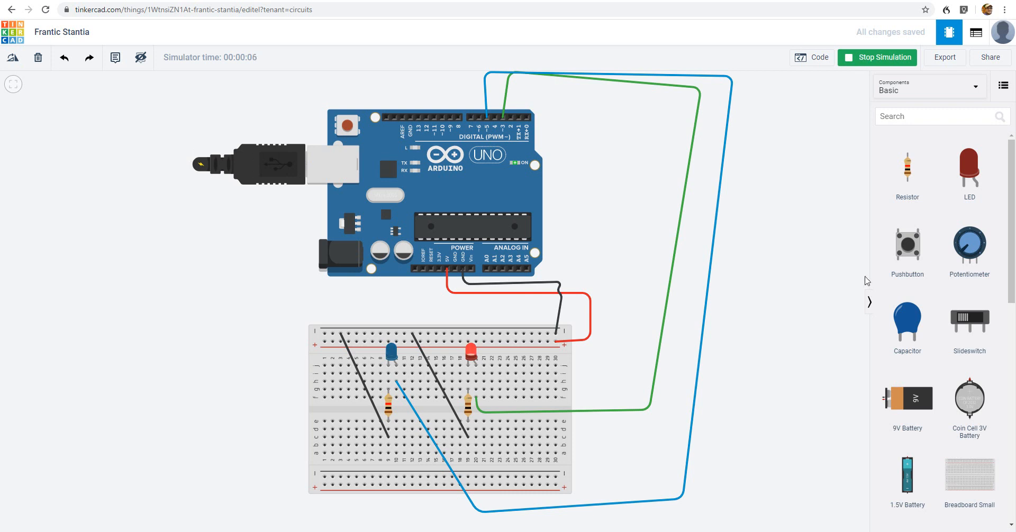
pyautogui.click(879, 57)
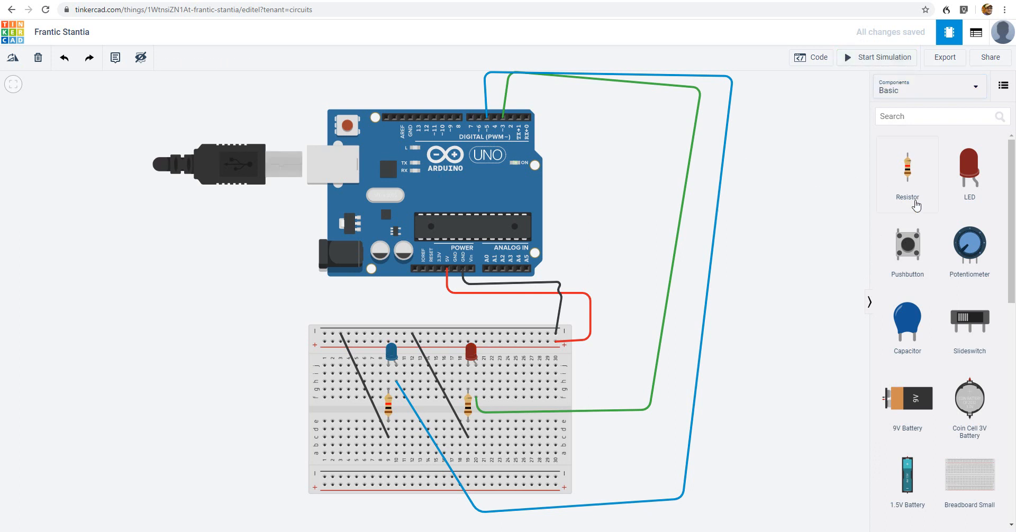
pyautogui.scroll(-5, 916, 205)
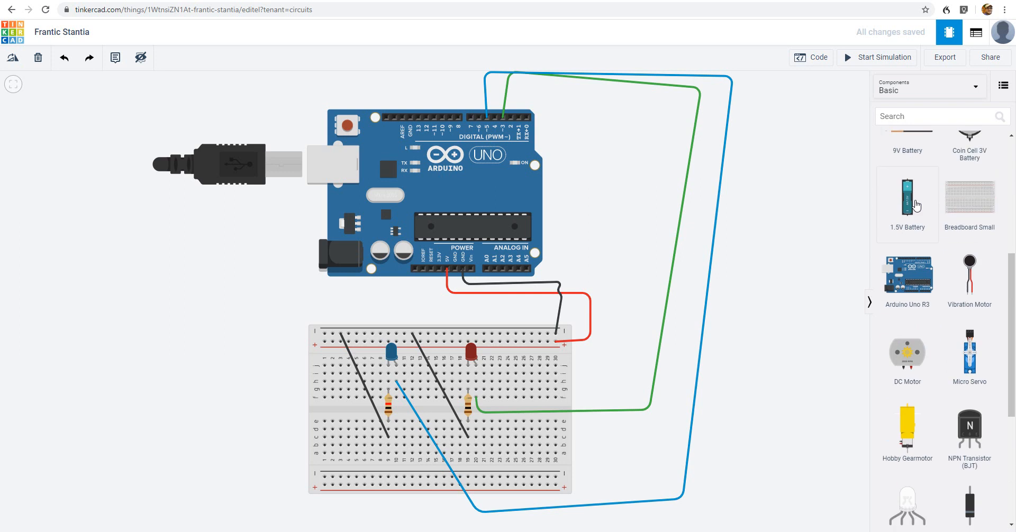
pyautogui.scroll(-4, 916, 205)
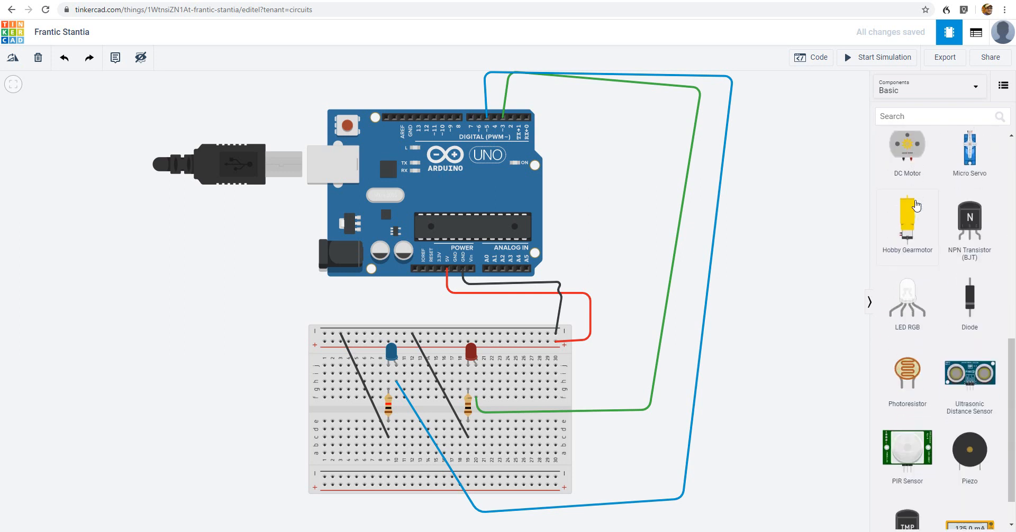